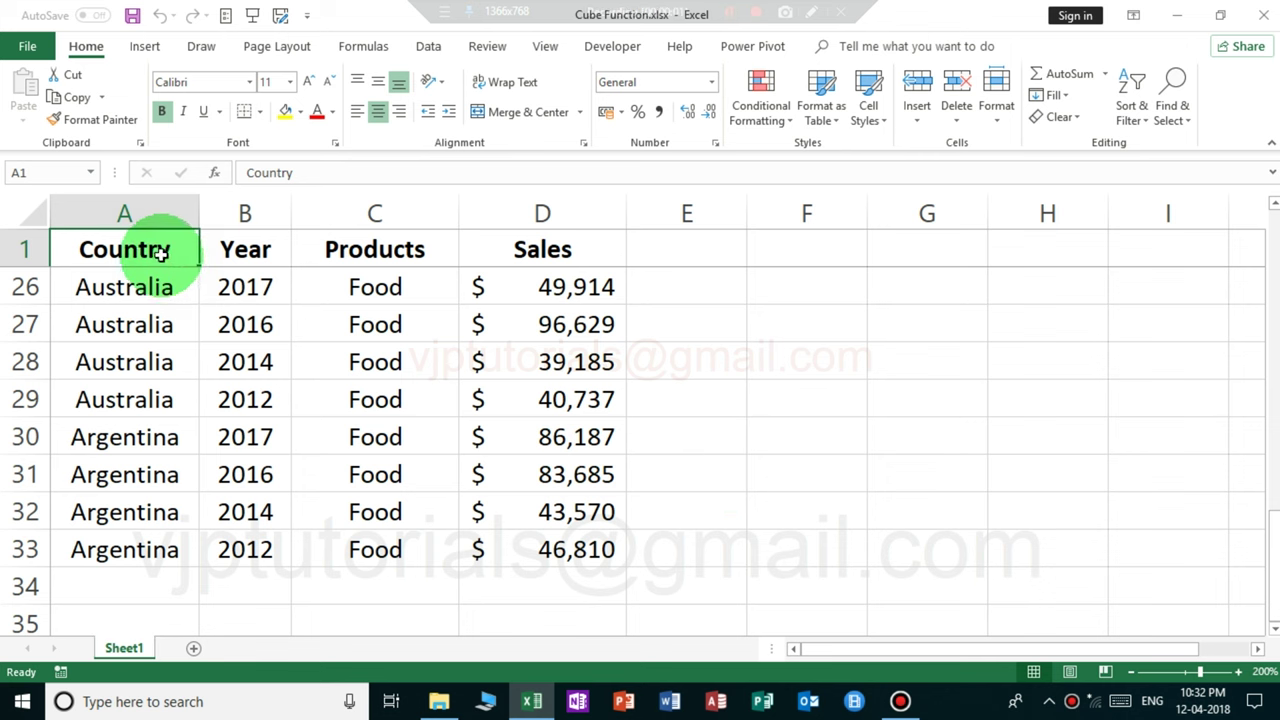
- Create a PivotTable from A1:D33 on a new worksheet, adding the data to the Data Model
mouse_move(160, 253)
mouse_down()
mouse_move(491, 254)
mouse_move(573, 550)
mouse_up()
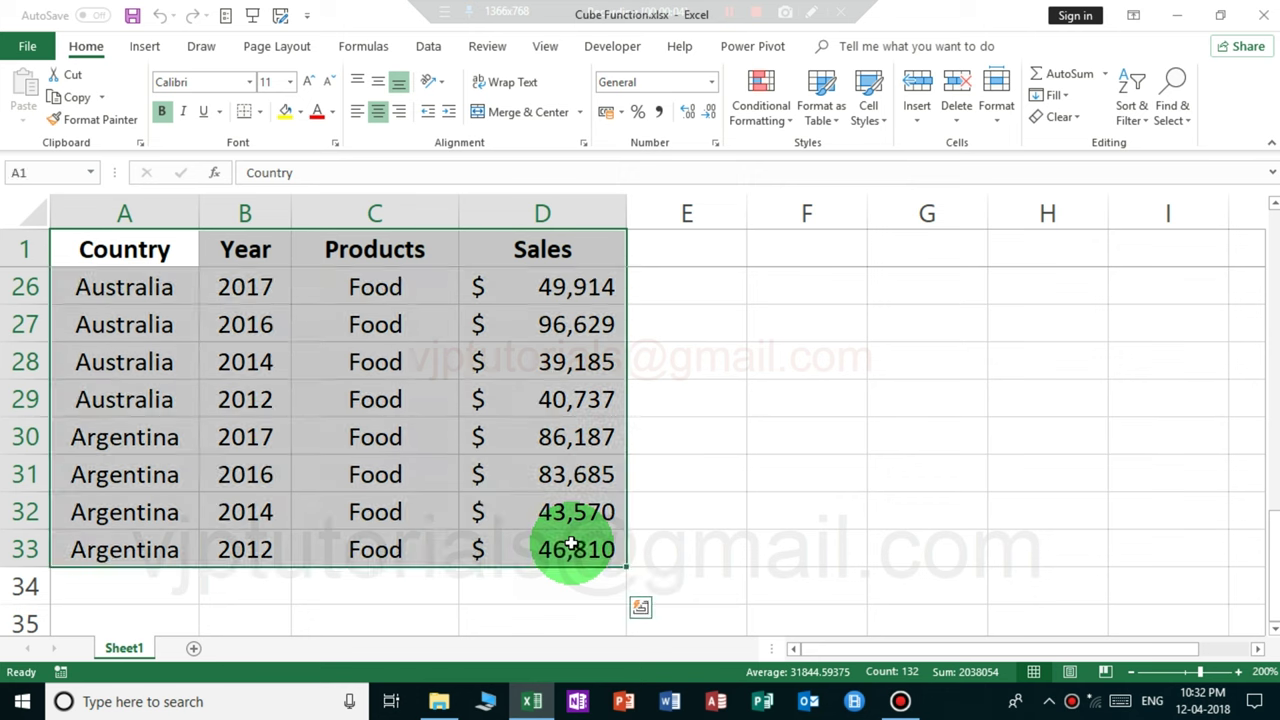
click(149, 51)
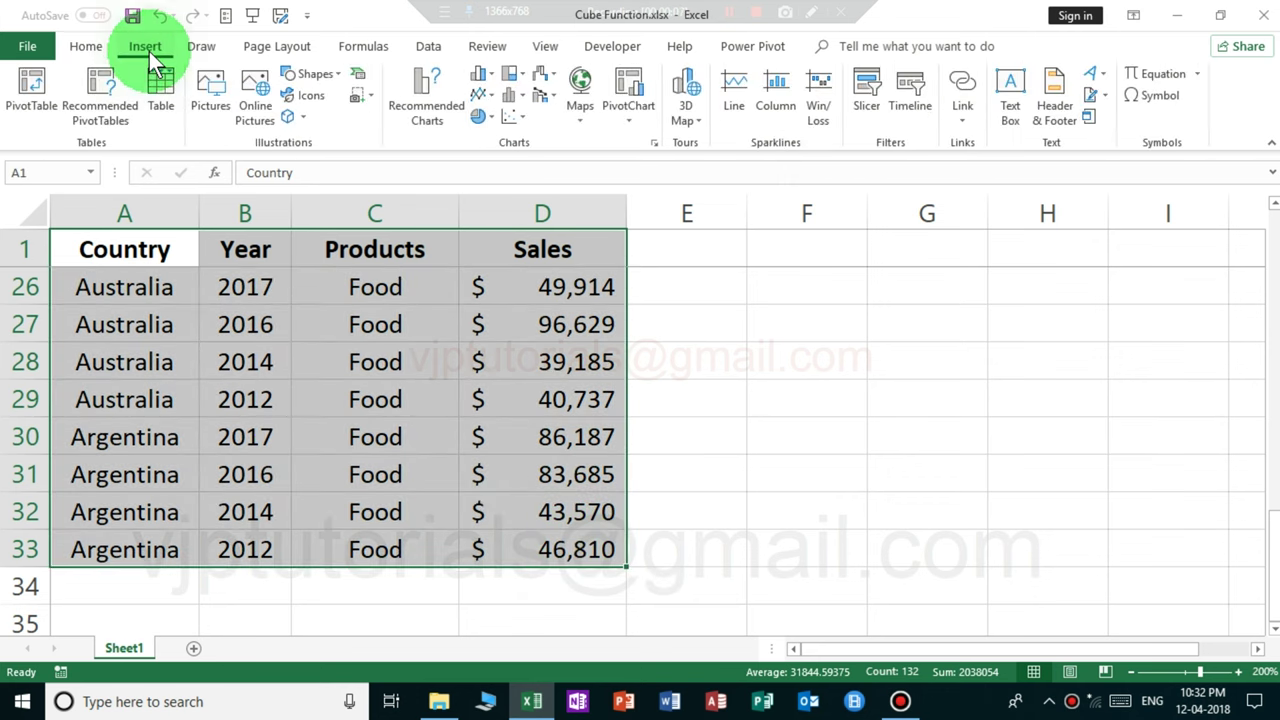
click(32, 110)
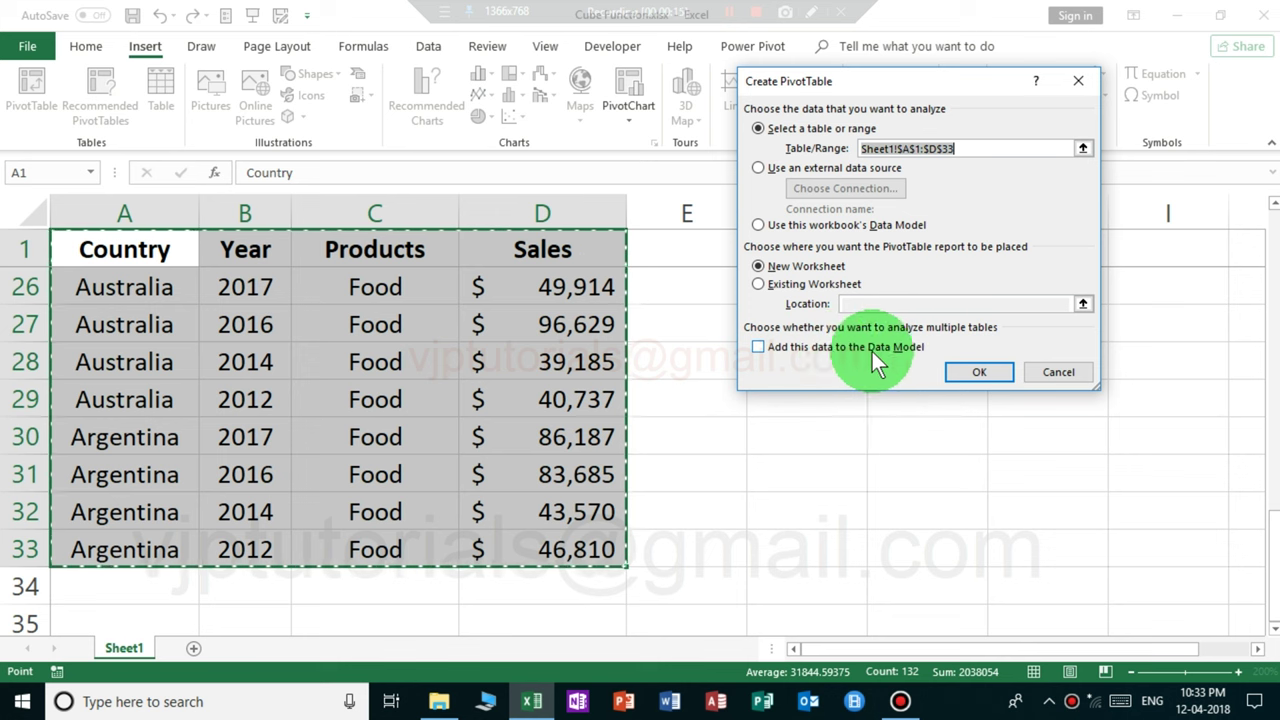
click(760, 348)
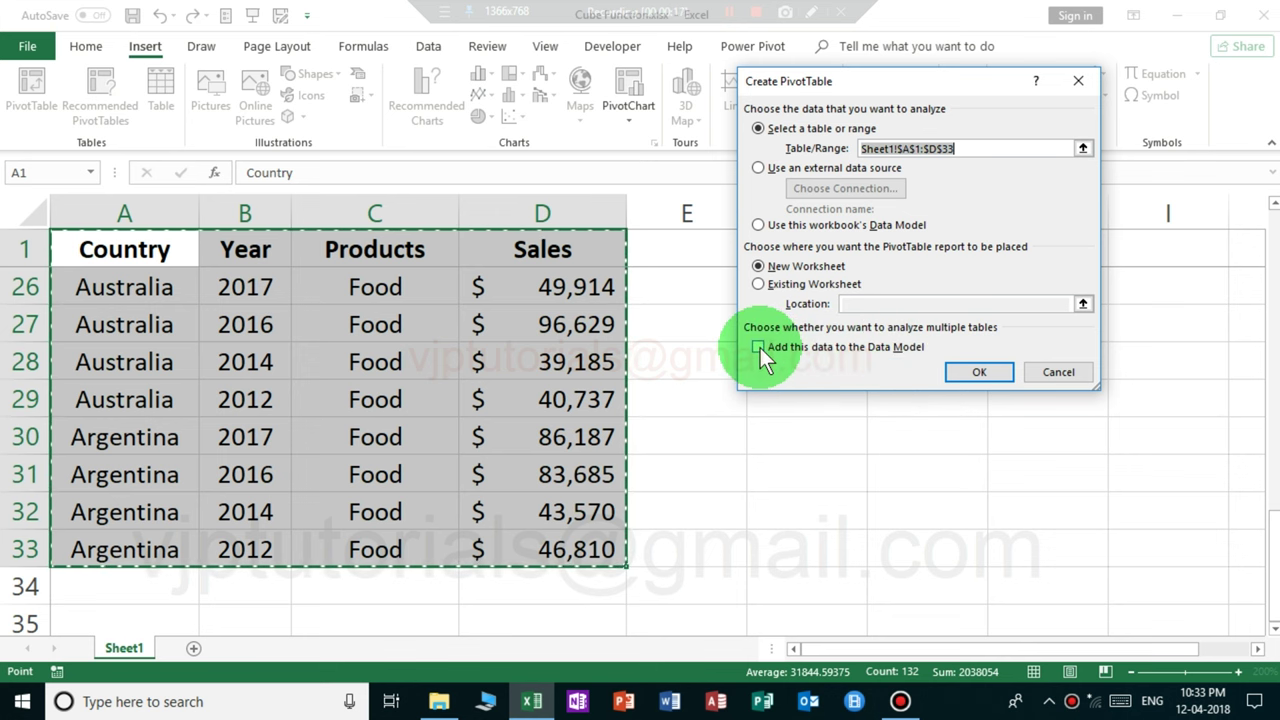
click(976, 378)
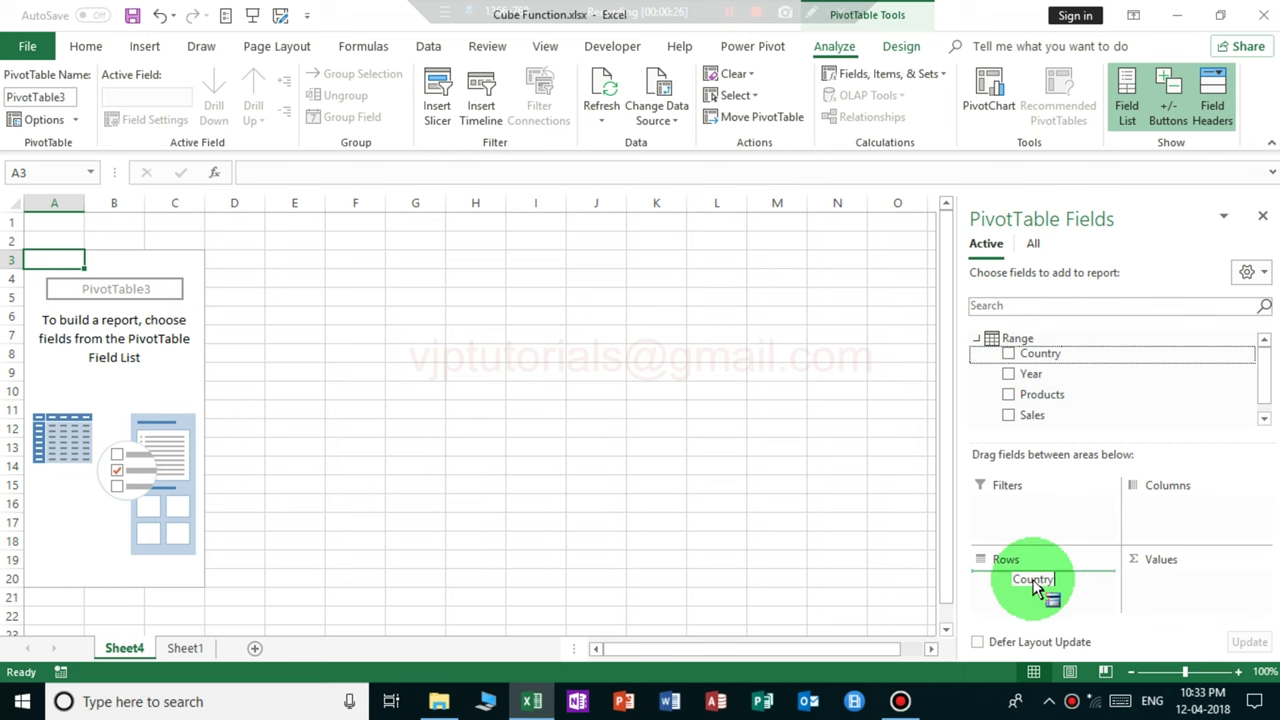
- Lay out the pivot with Country in Rows, Products in Columns and Sum of Sales in Values
drag(1047, 368, 1038, 585)
drag(1033, 415, 1177, 595)
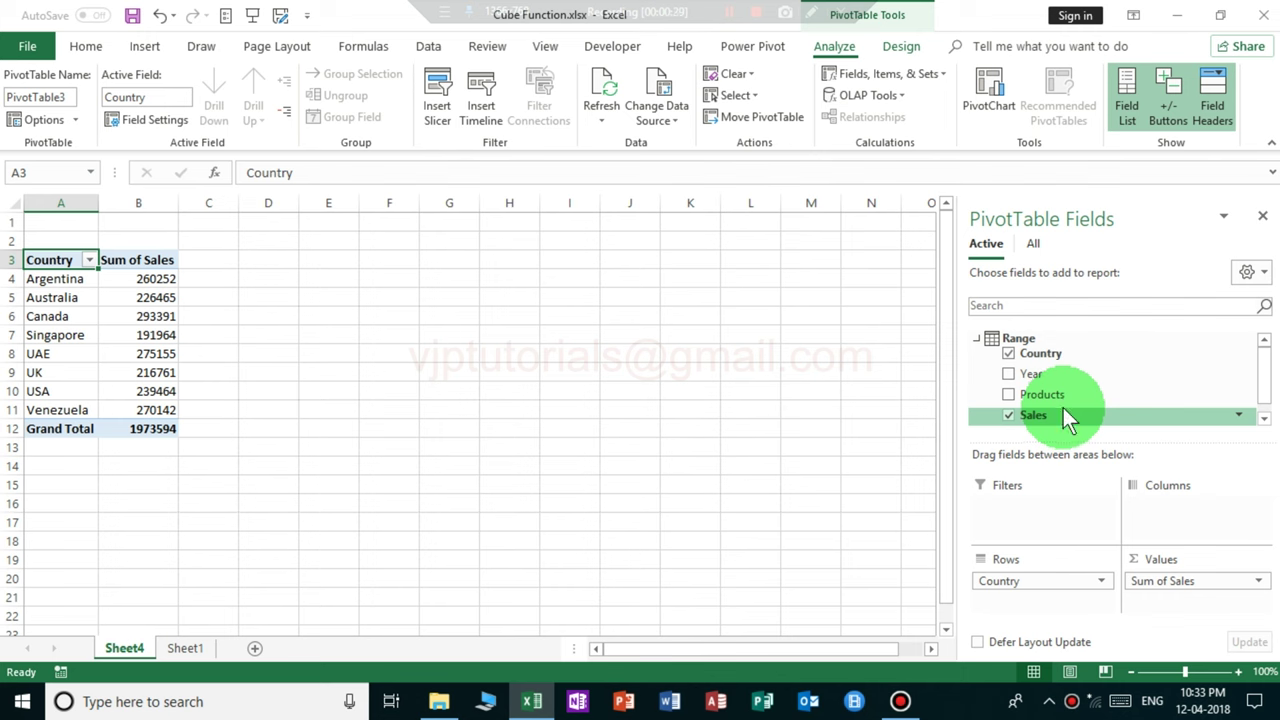
drag(1062, 396, 1183, 529)
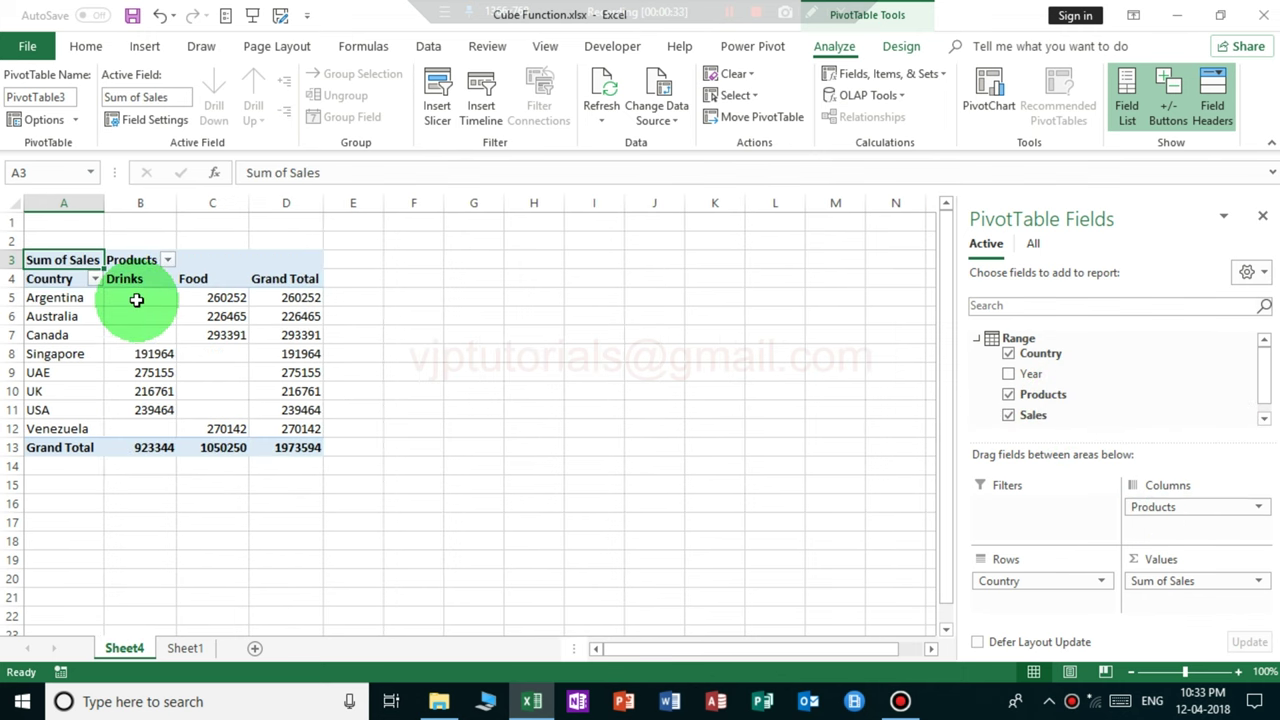
drag(137, 300, 286, 447)
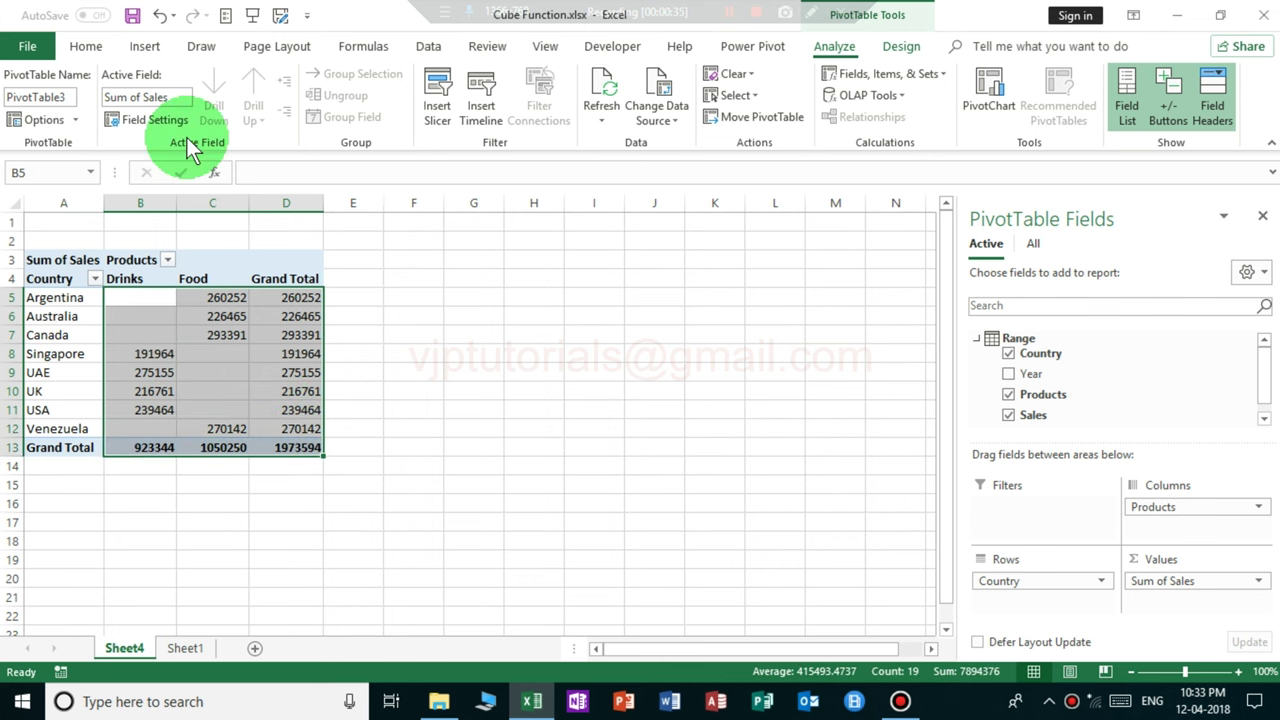
- Format the pivot values B5:D13 as $ English (United States) Accounting with zero decimal places
click(92, 52)
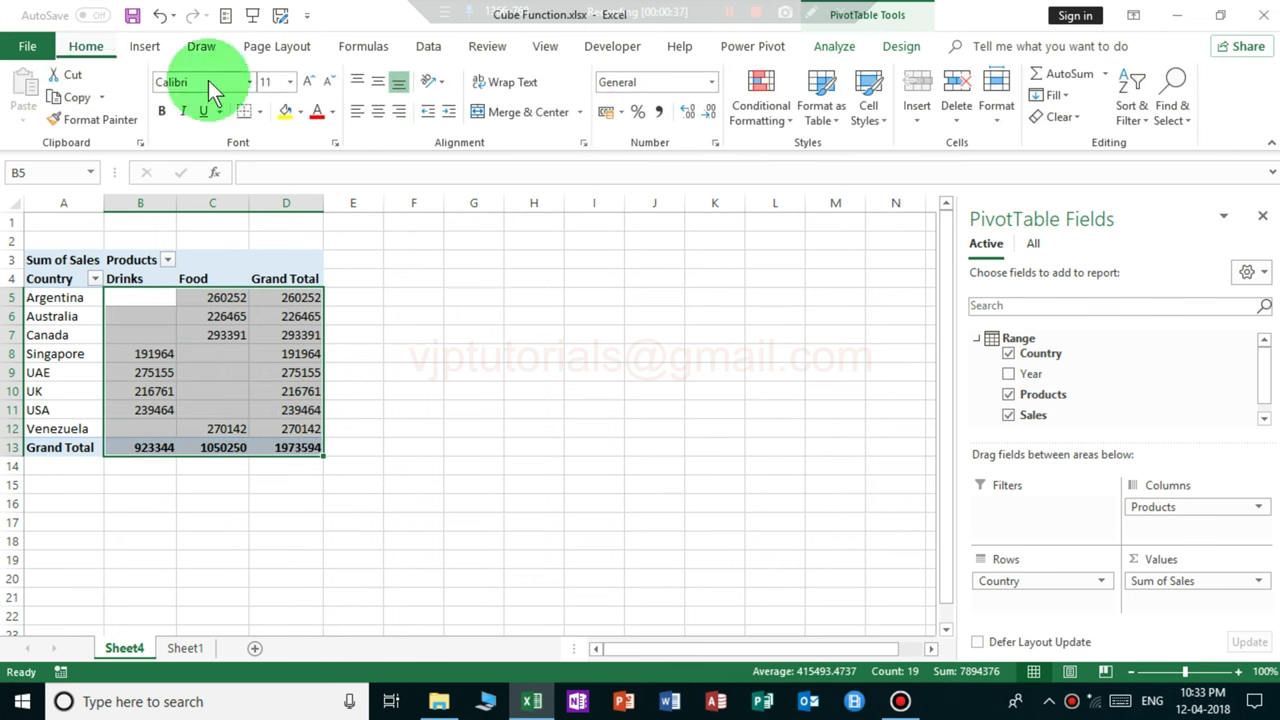
click(621, 112)
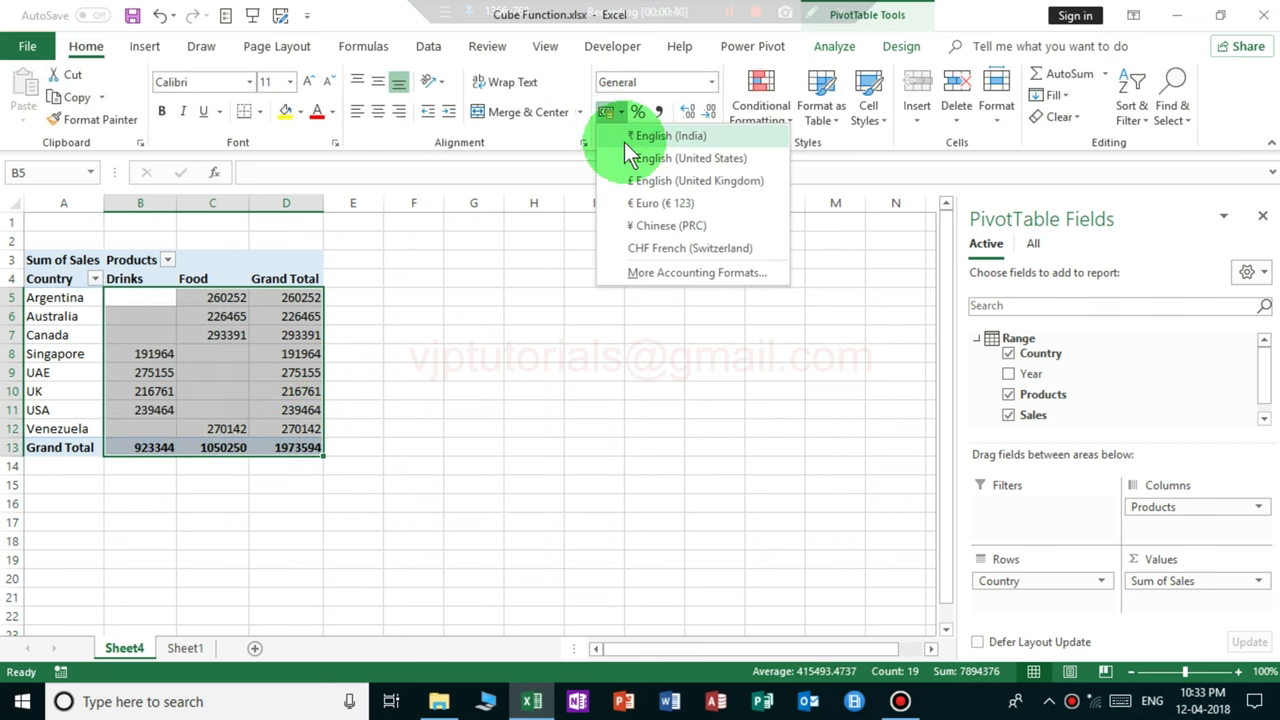
click(650, 158)
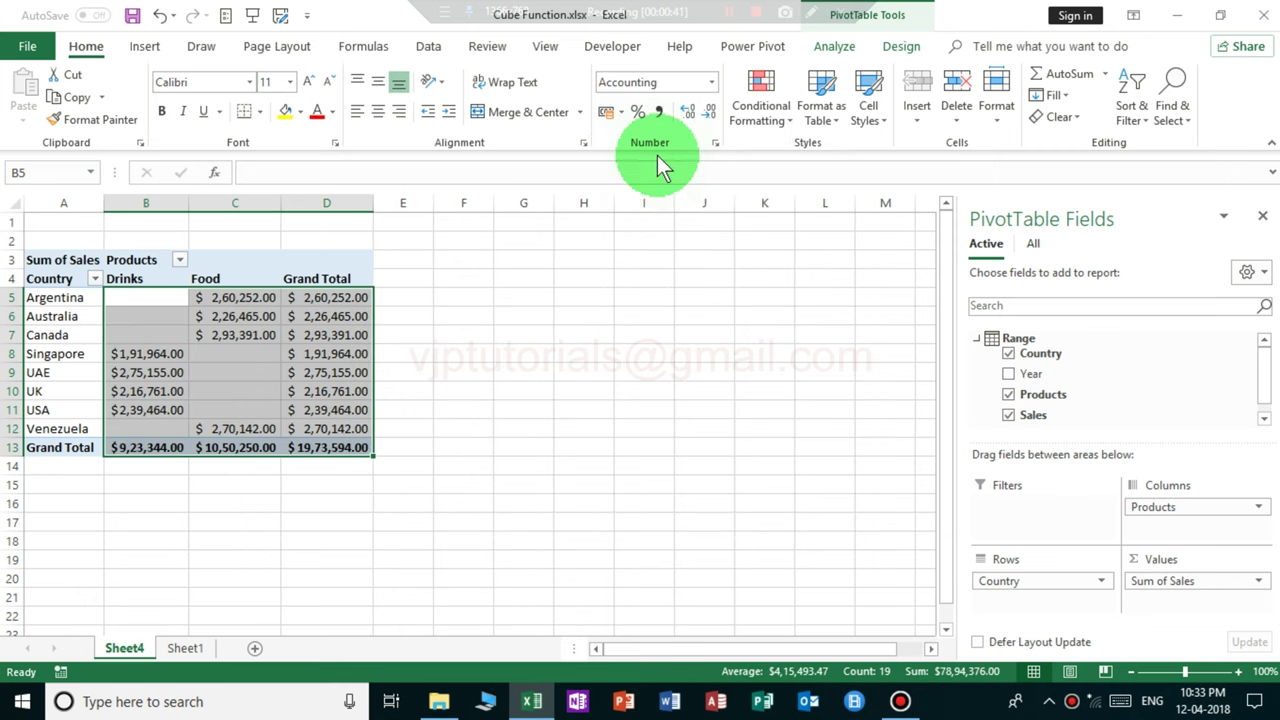
click(708, 114)
click(708, 116)
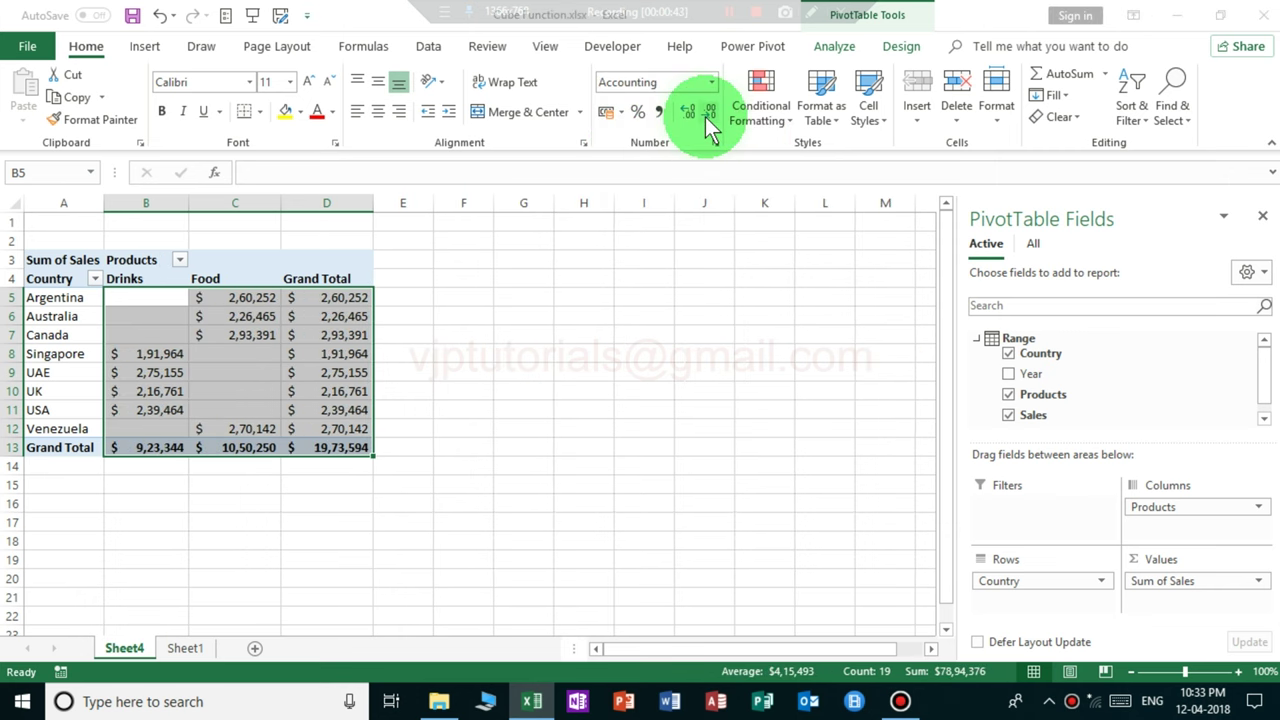
click(250, 301)
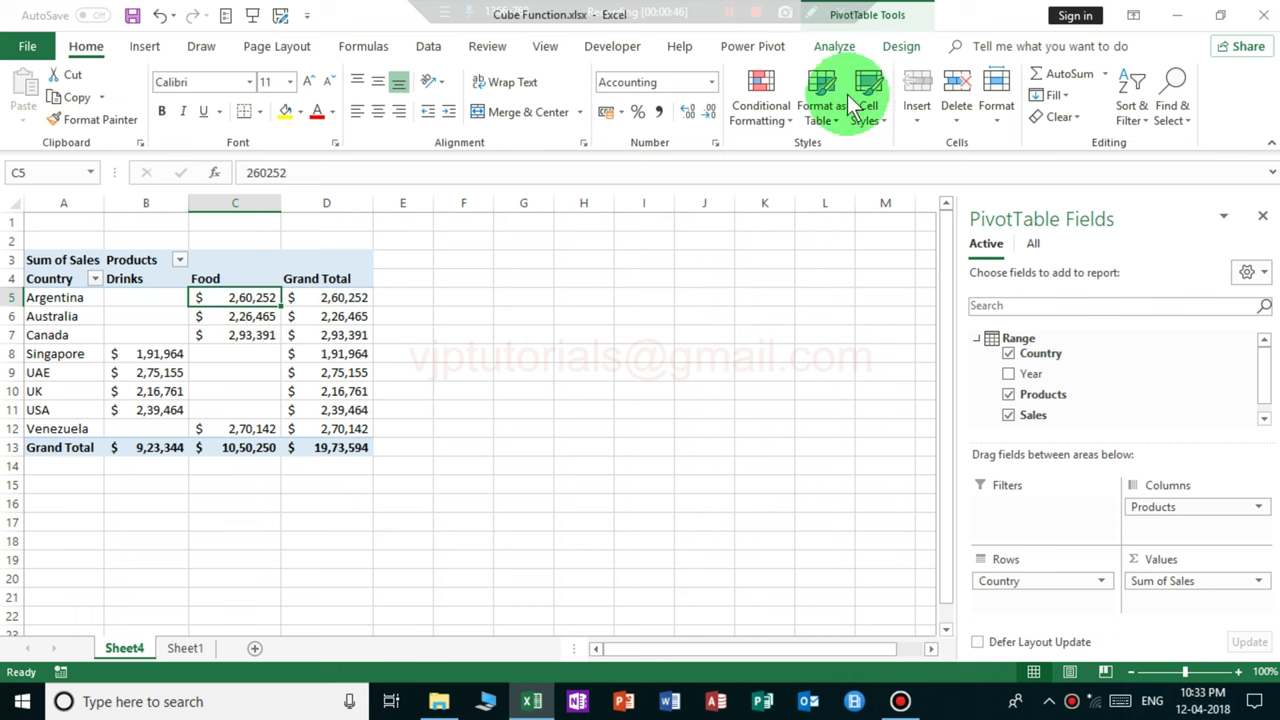
click(833, 48)
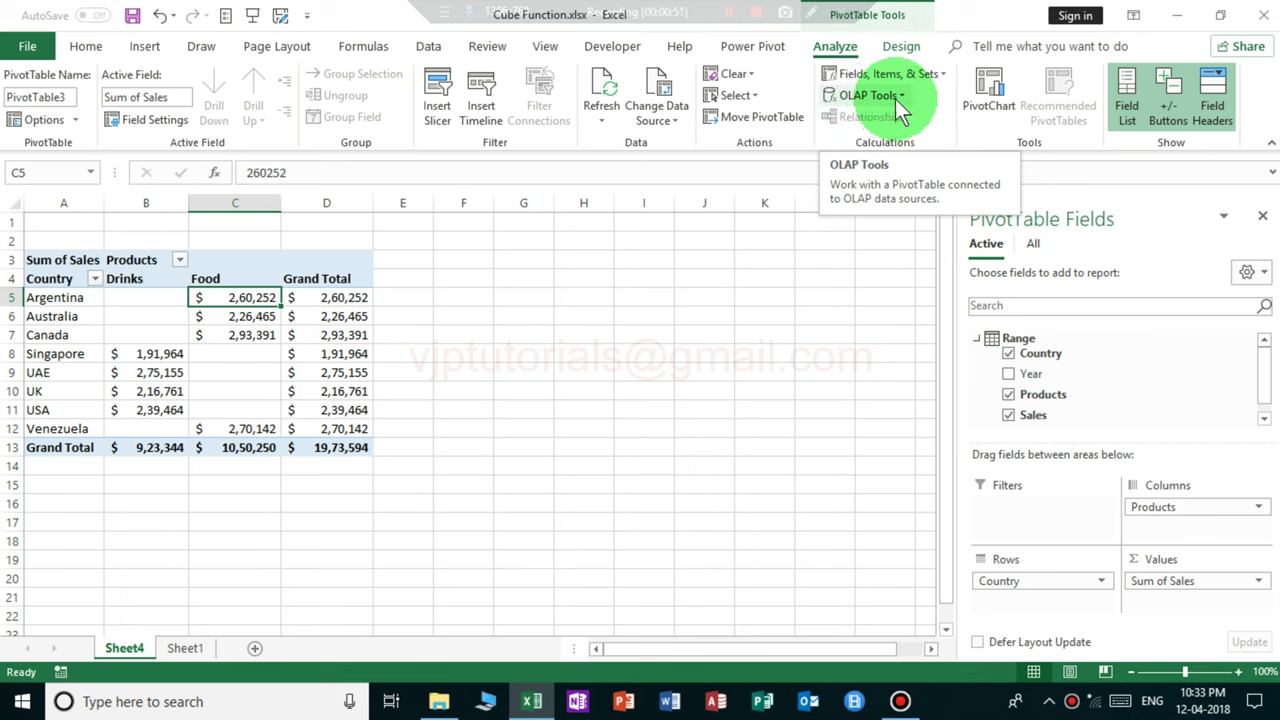
- Convert the pivot to CUBEVALUE formulas with OLAP Tools' Convert to Formulas
click(896, 98)
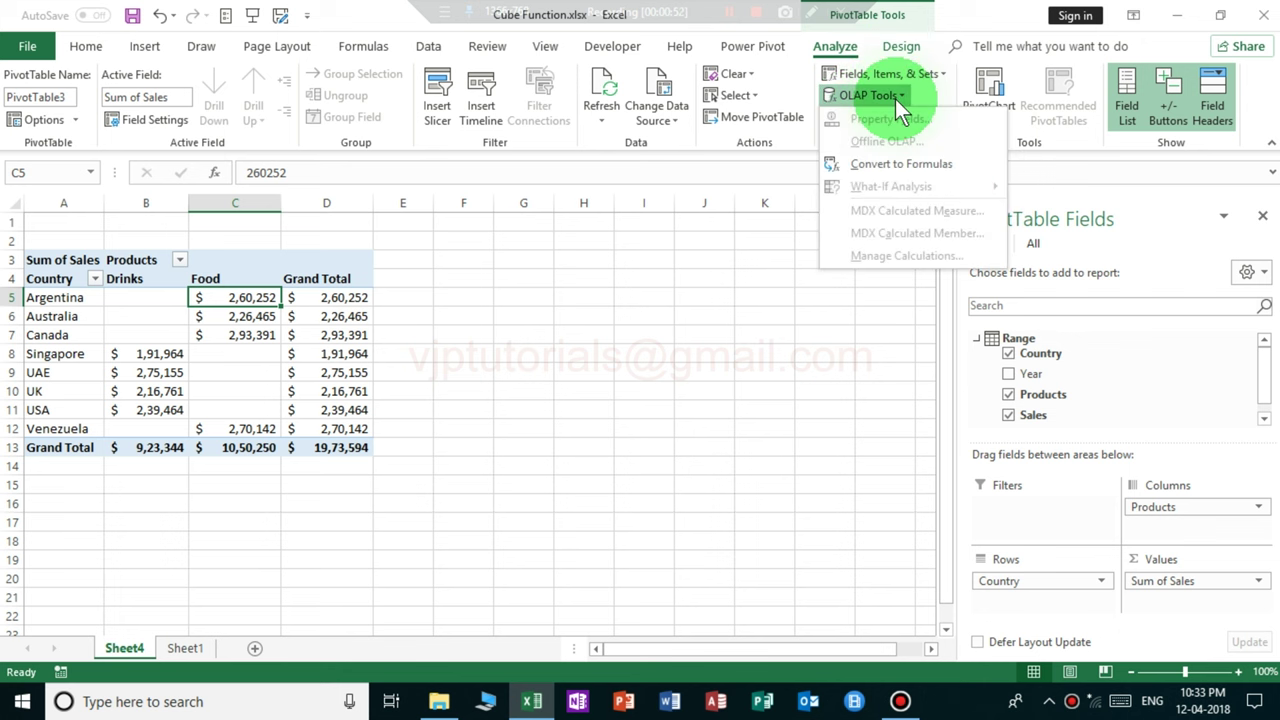
click(903, 165)
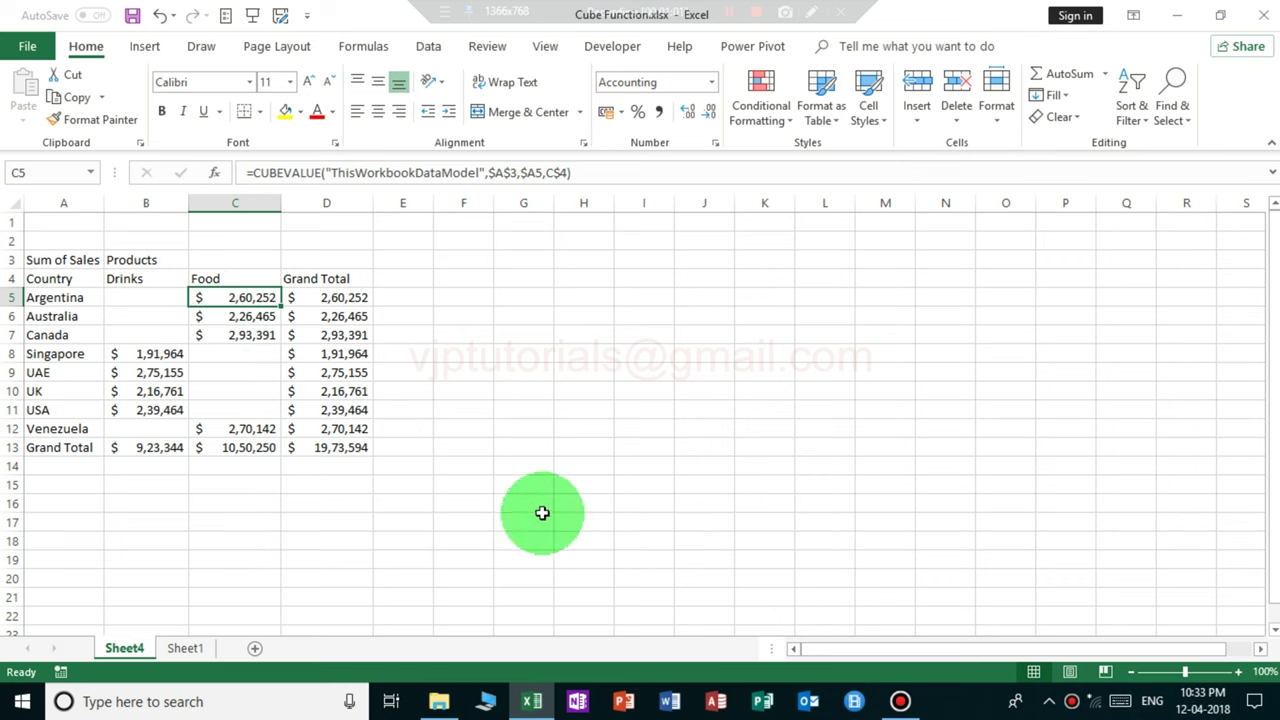
- Zoom the sheet to 190% and delete the blank rows 1 and 2
click(1239, 673)
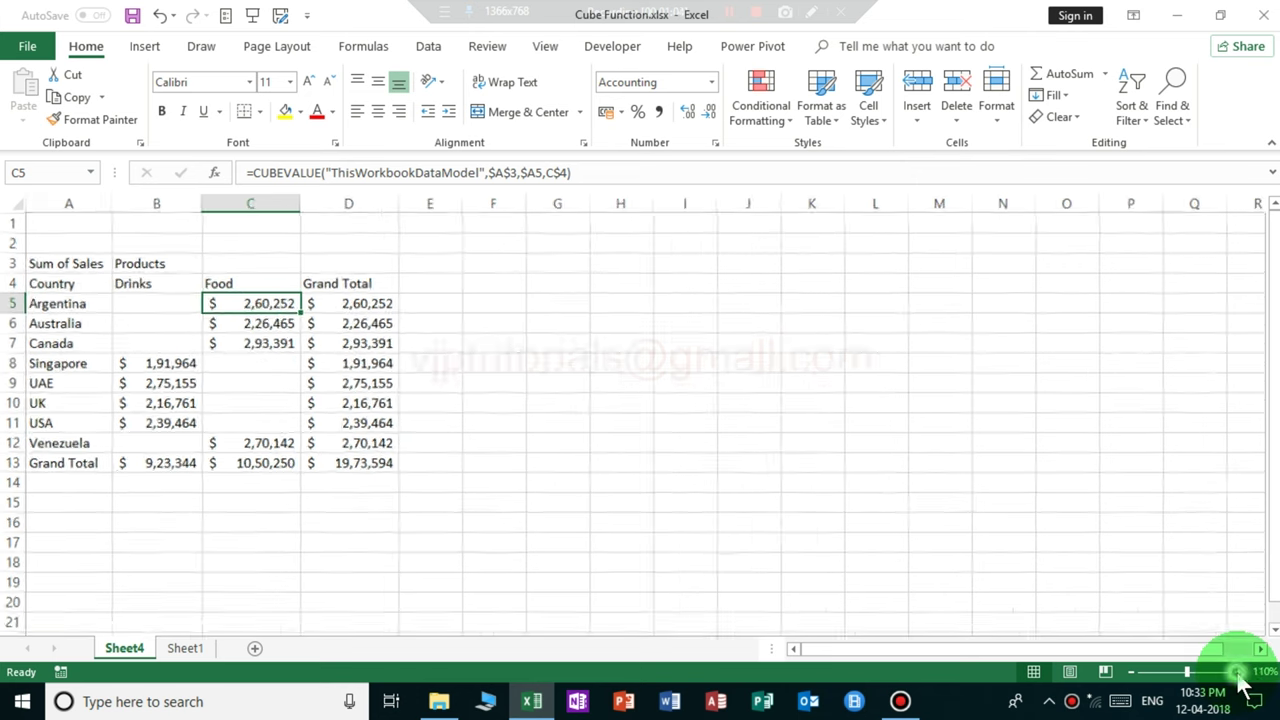
click(1239, 673)
click(1239, 673)
click(1239, 673)
click(1239, 673)
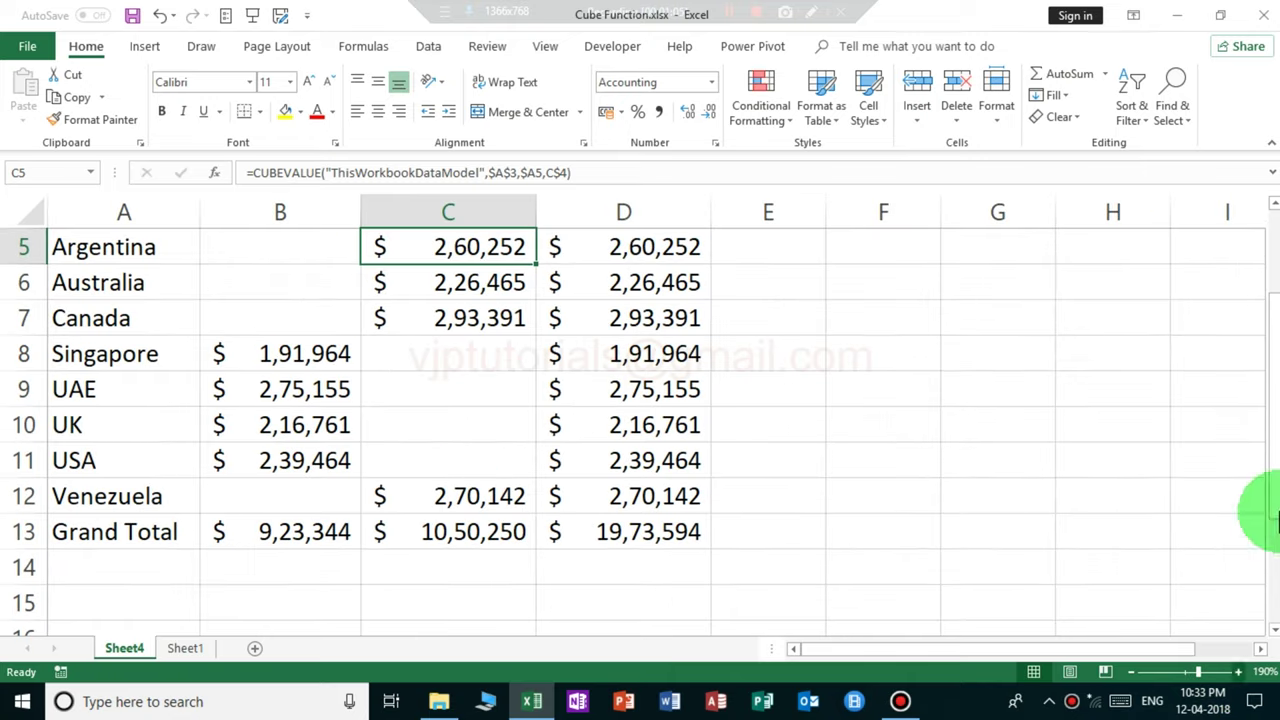
drag(1276, 484, 1274, 401)
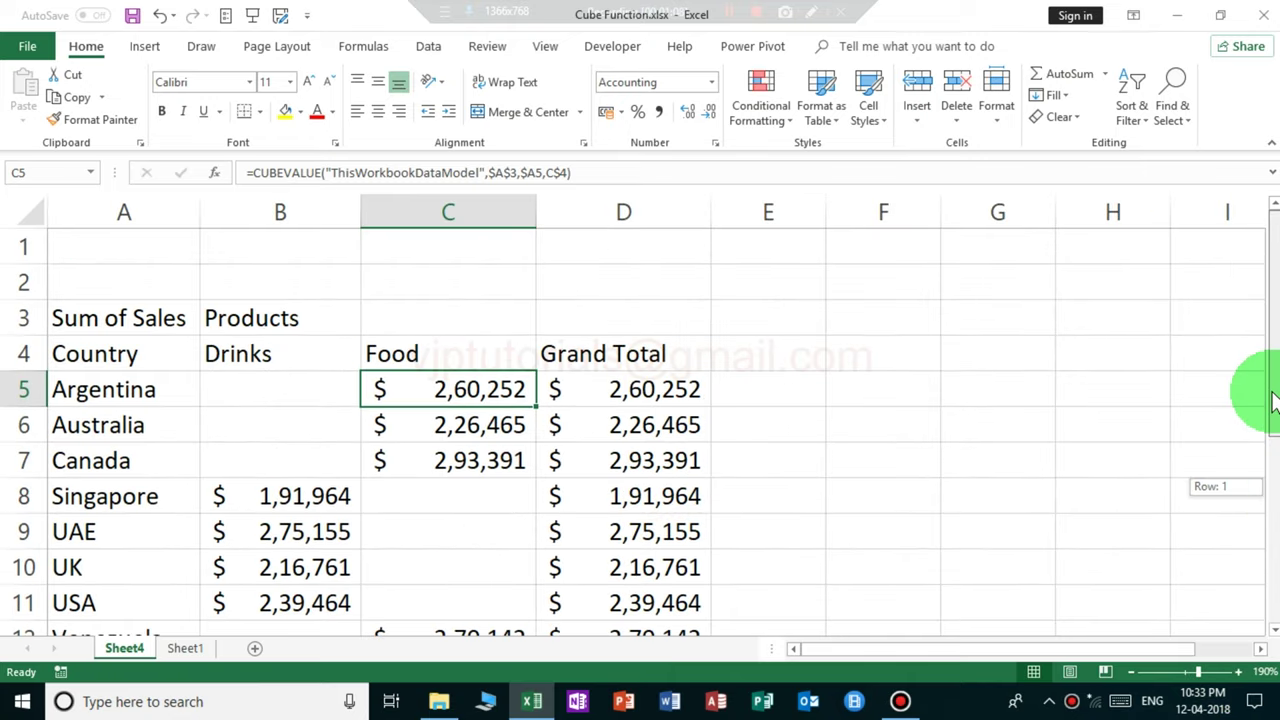
drag(26, 246, 27, 268)
right_click(26, 254)
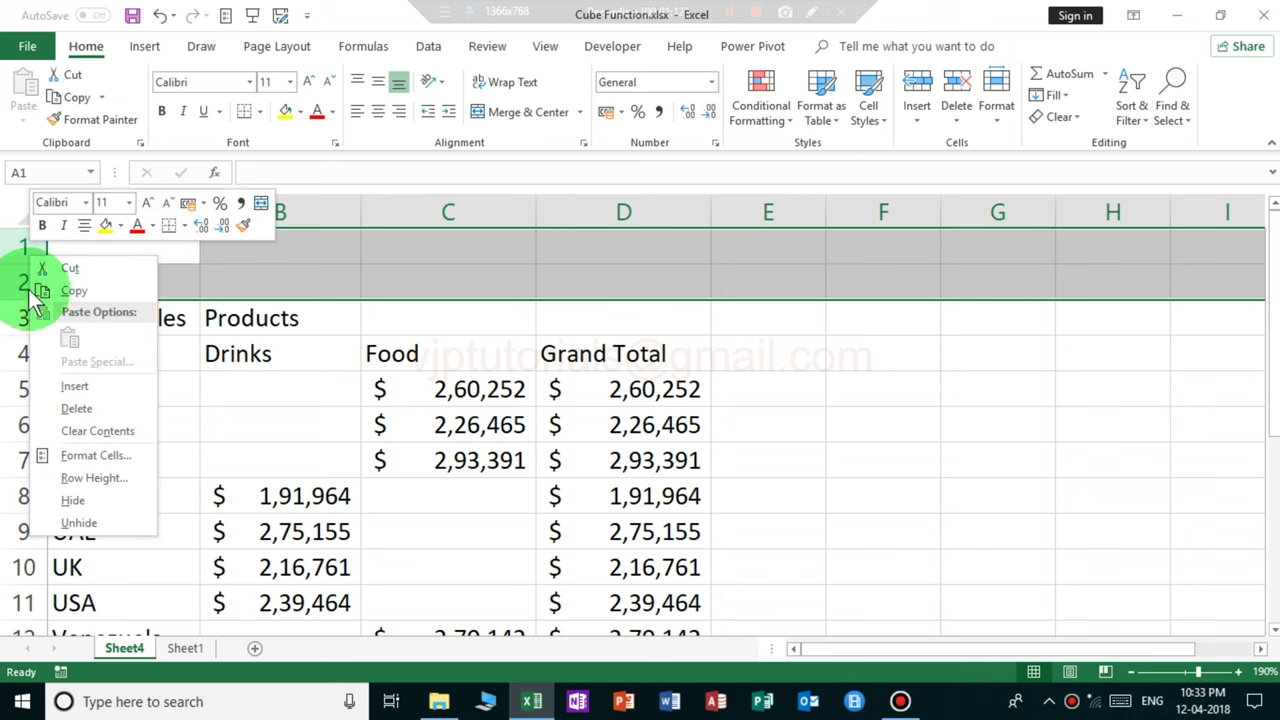
click(88, 407)
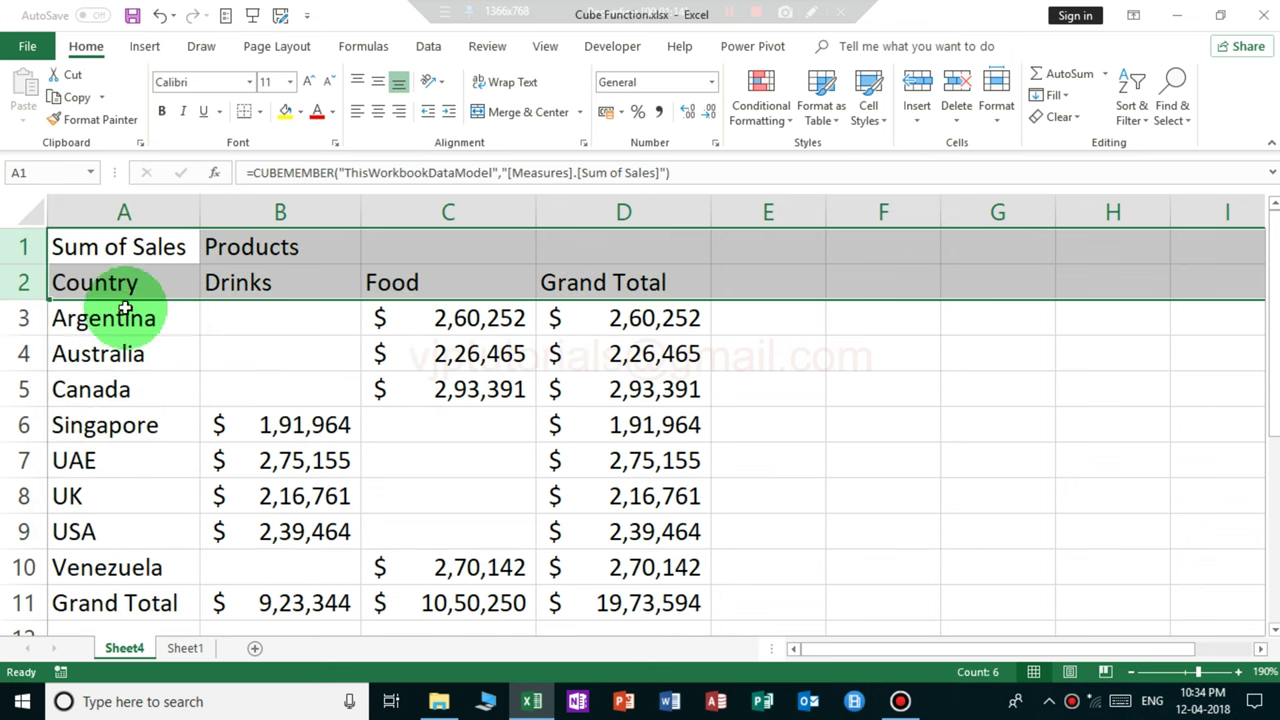
click(126, 260)
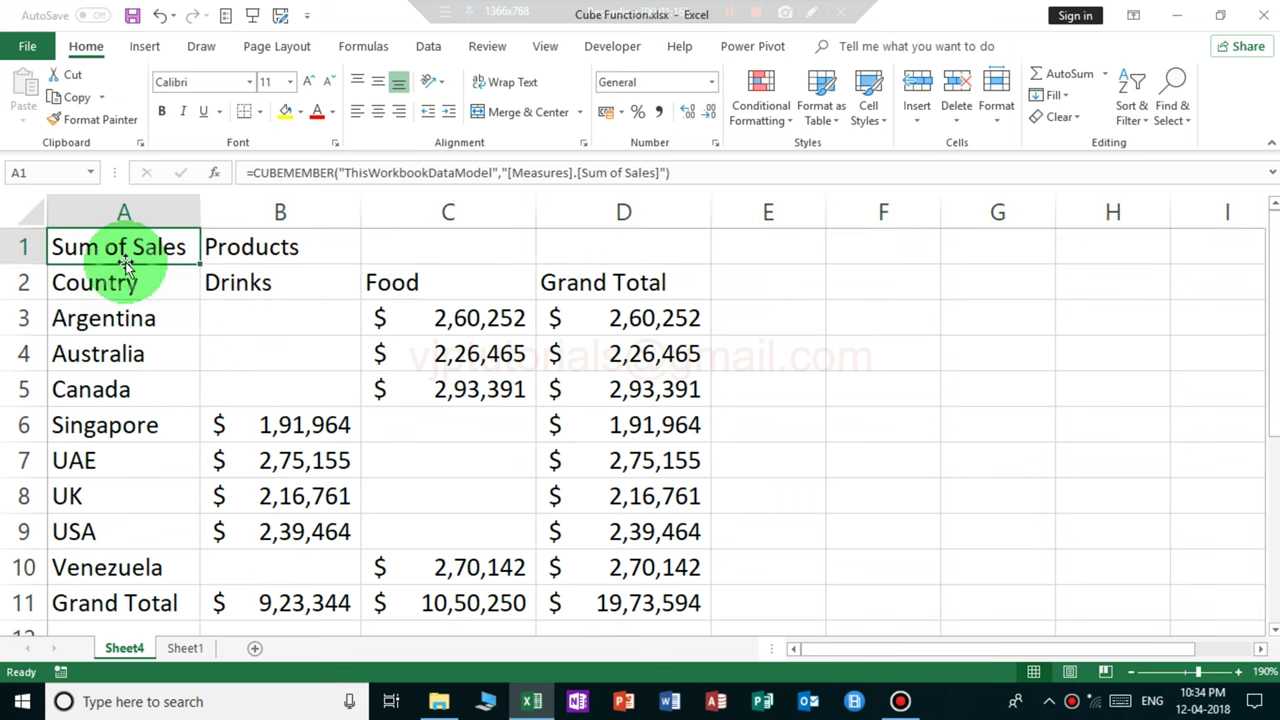
double_click(161, 260)
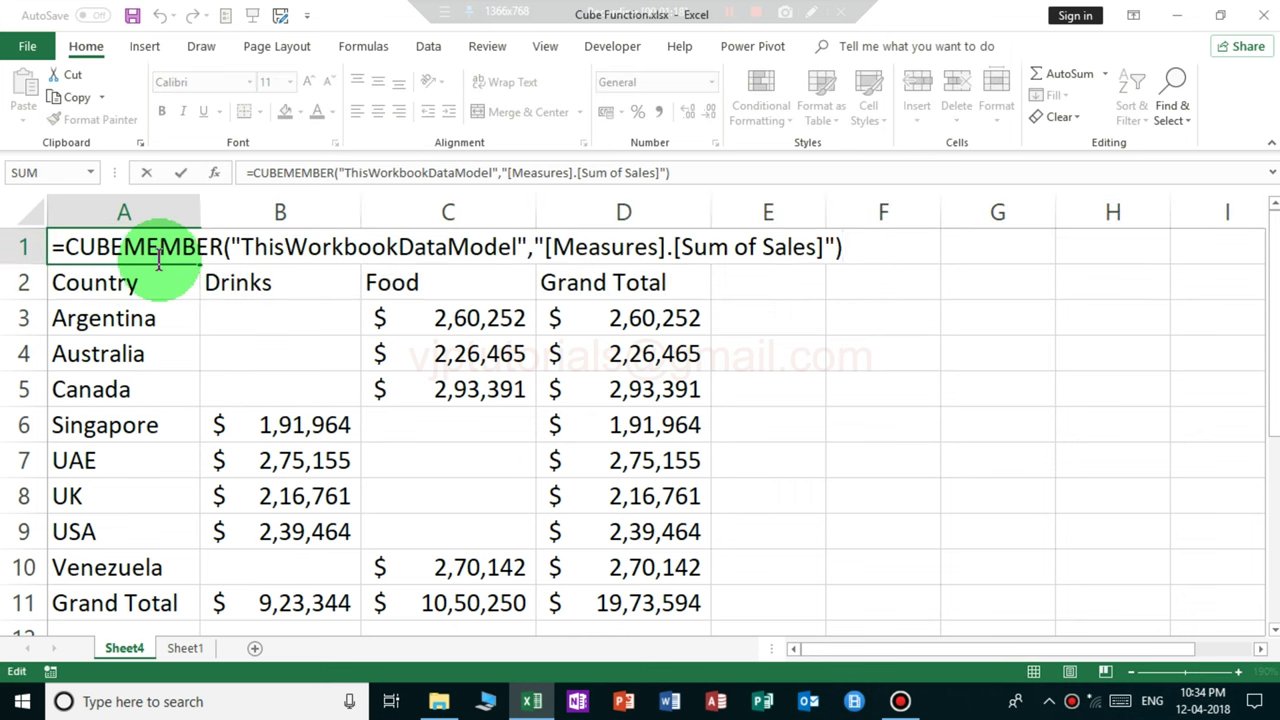
drag(66, 246, 521, 255)
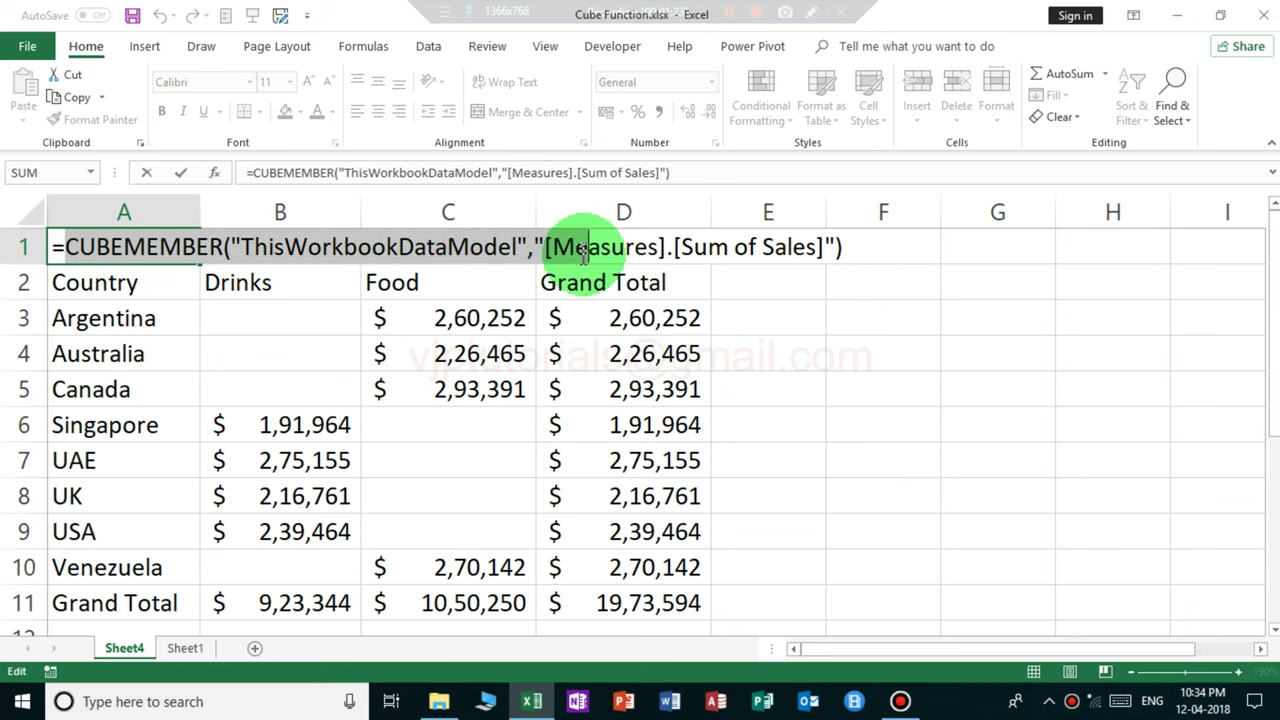
drag(521, 255, 803, 255)
key(Escape)
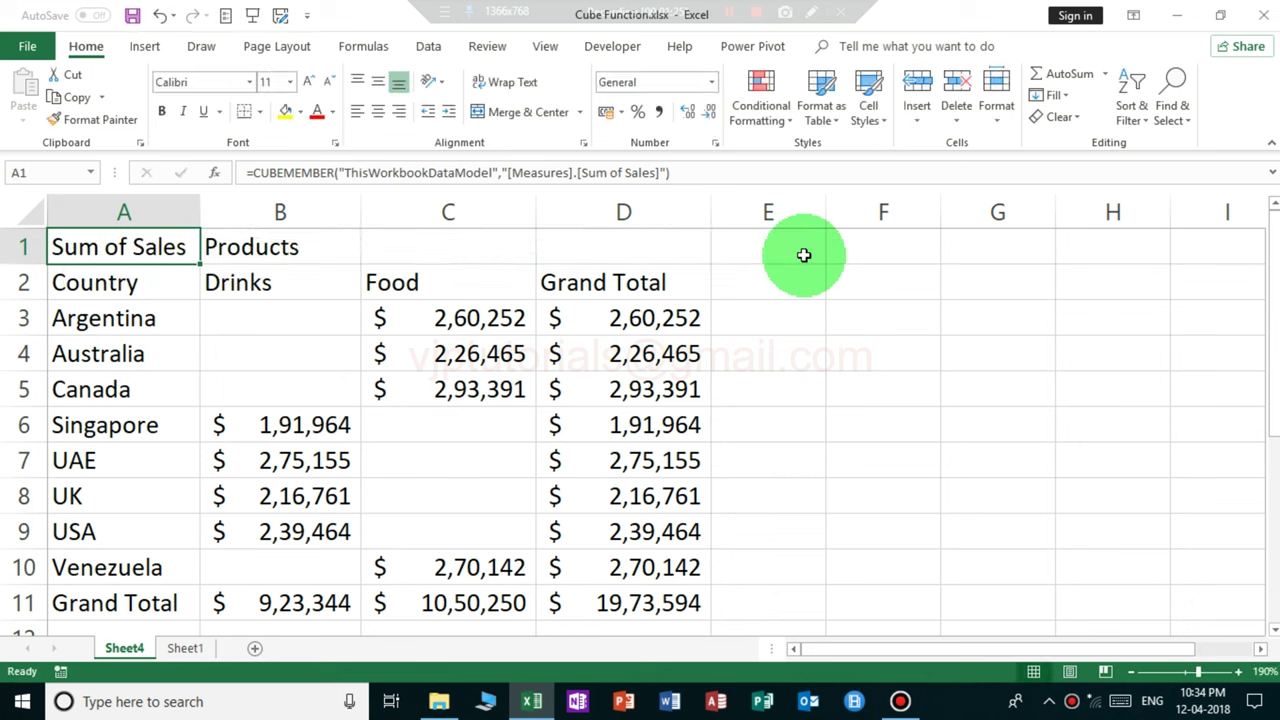
click(250, 292)
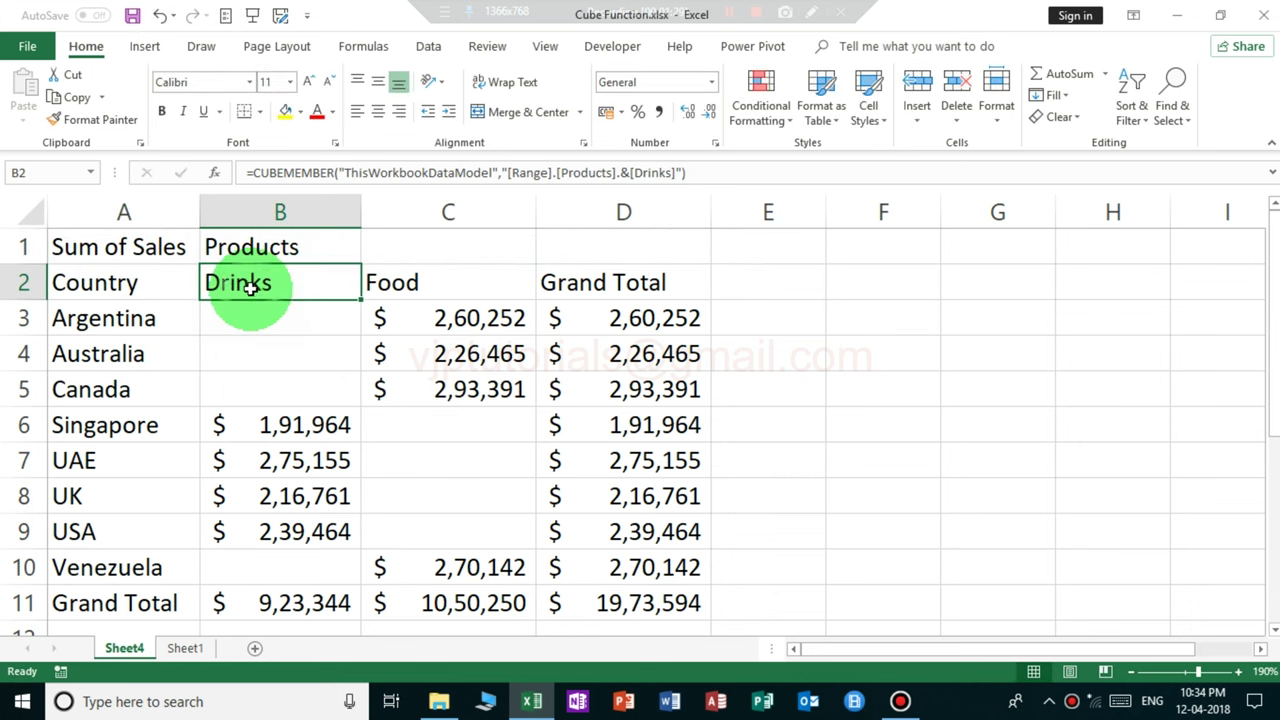
double_click(302, 277)
key(Escape)
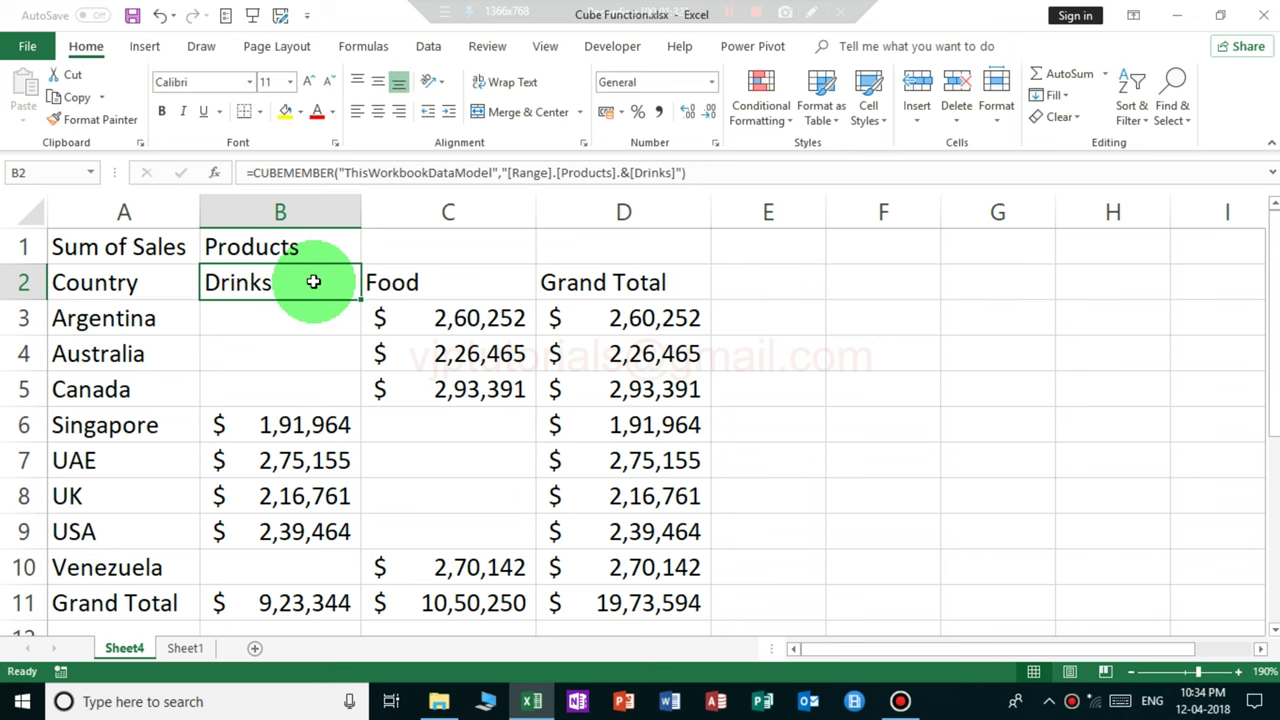
key(Down)
key(F2)
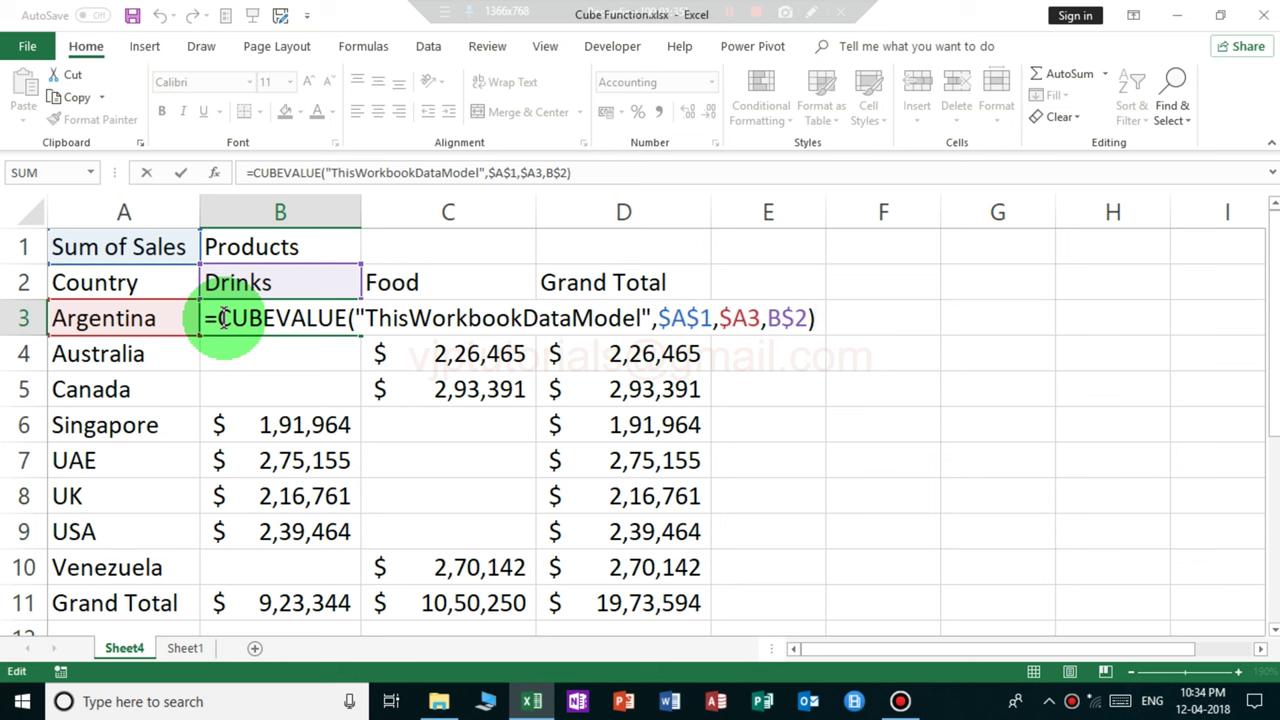
- Inspect the CUBEVALUE formula in B3 and the CUBEMEMBER formula in B2, leaving both unchanged
drag(214, 318, 357, 318)
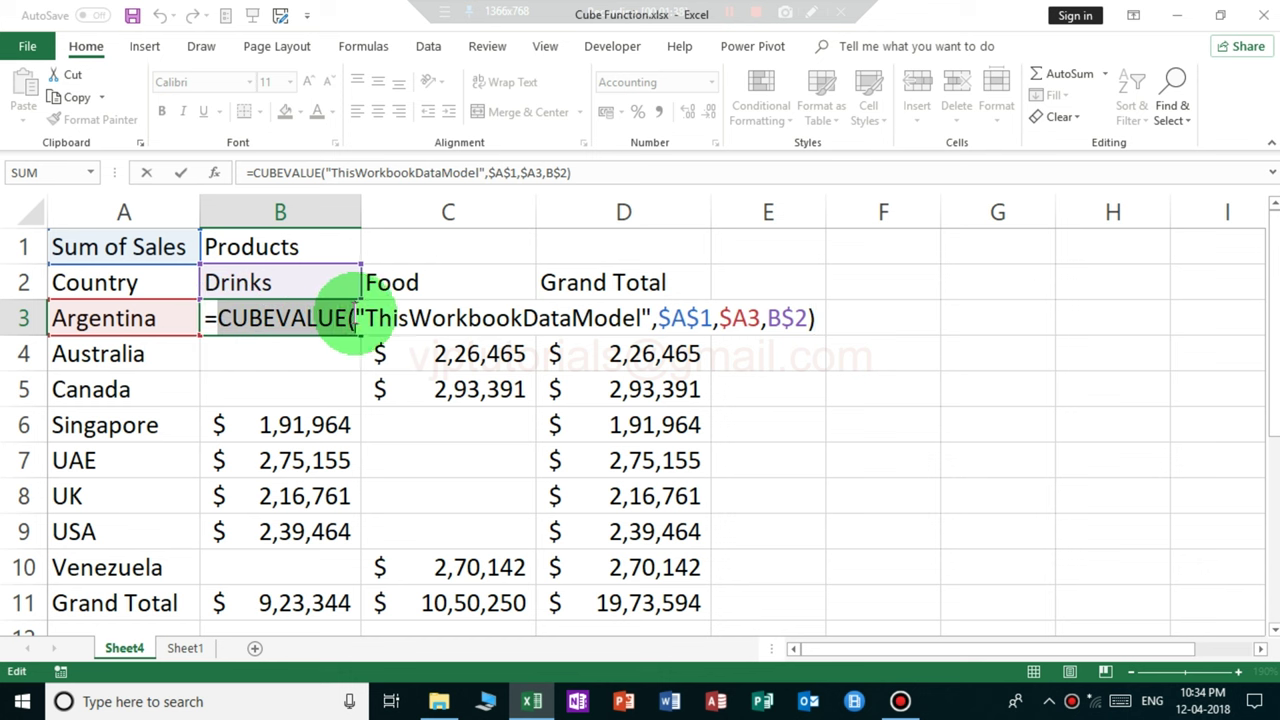
key(Escape)
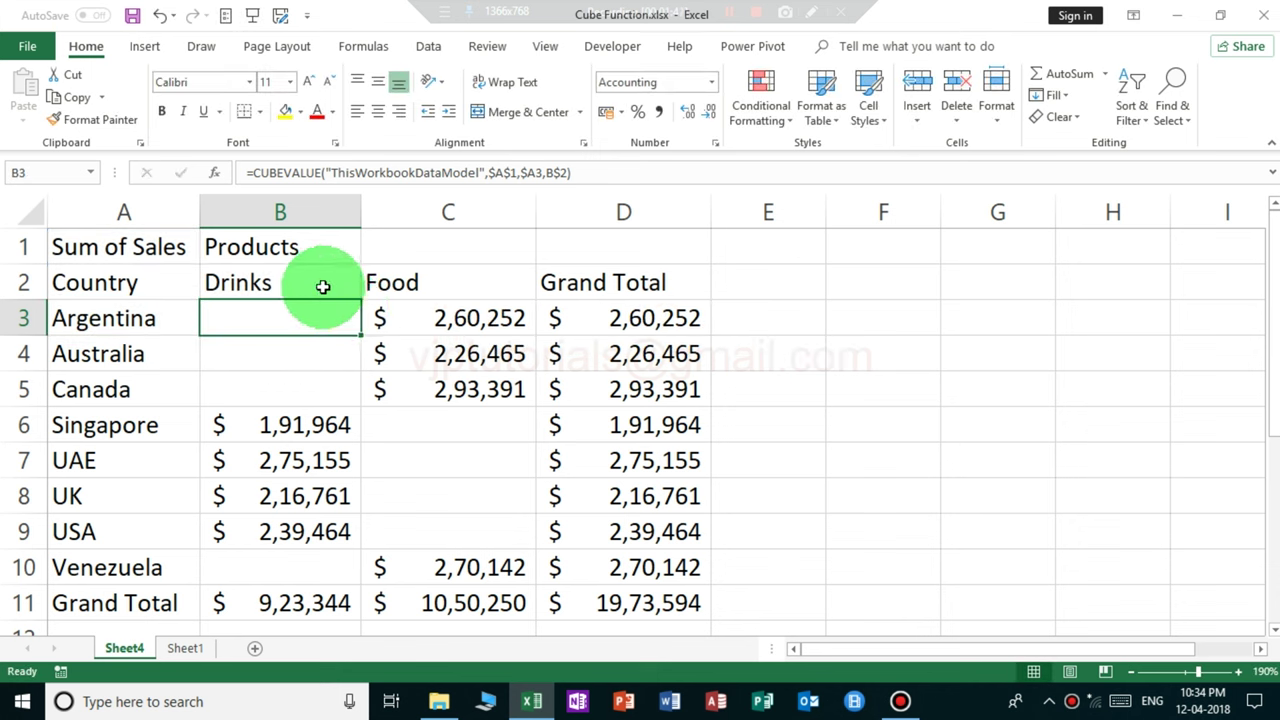
click(313, 281)
double_click(313, 281)
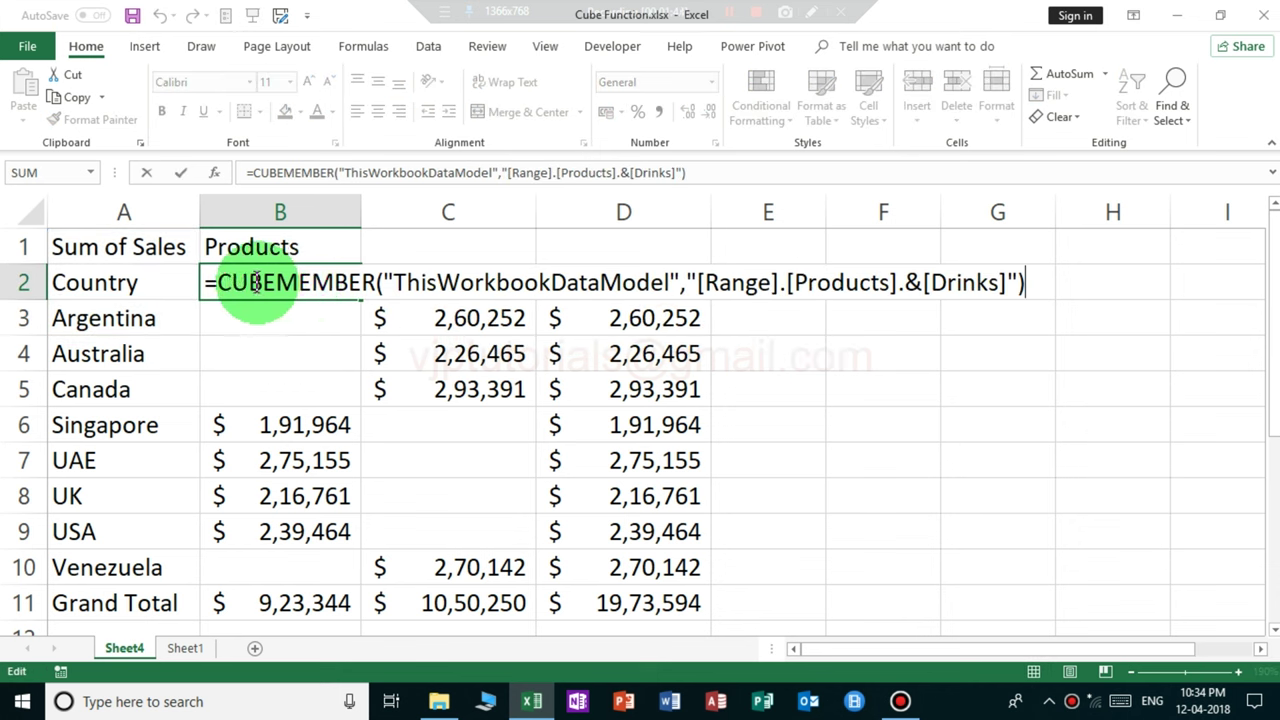
drag(220, 283, 366, 272)
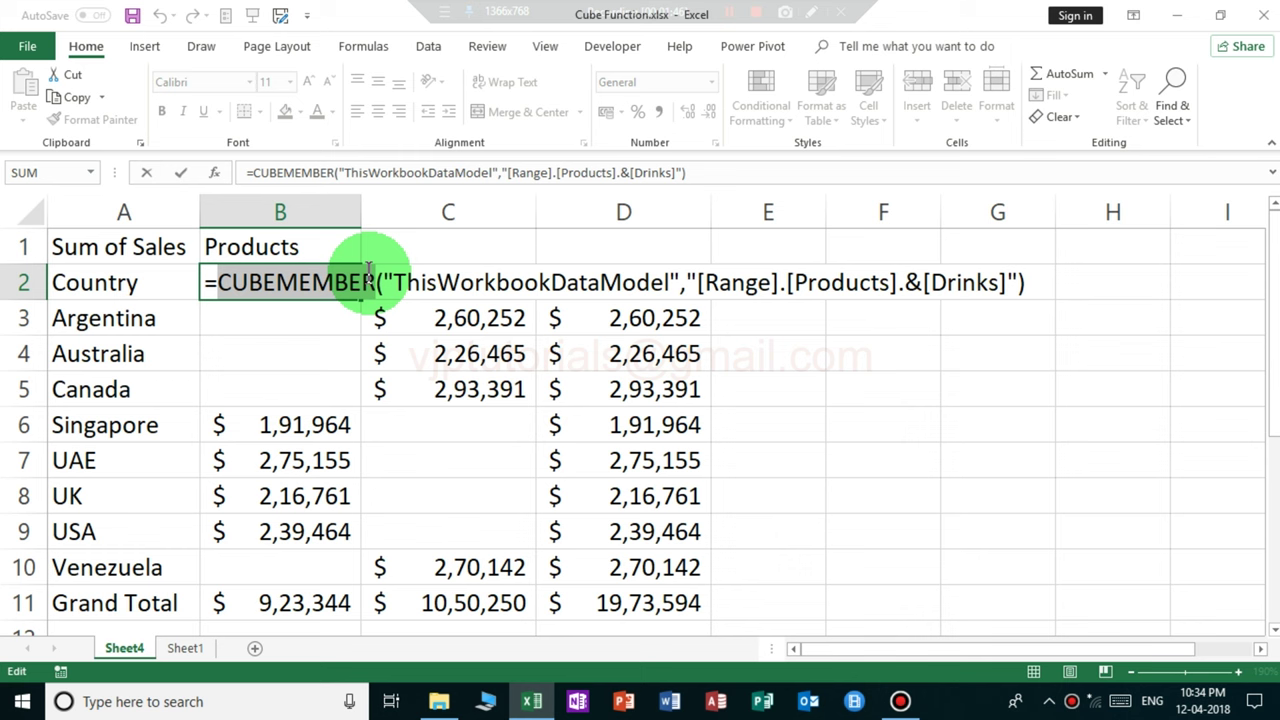
key(Escape)
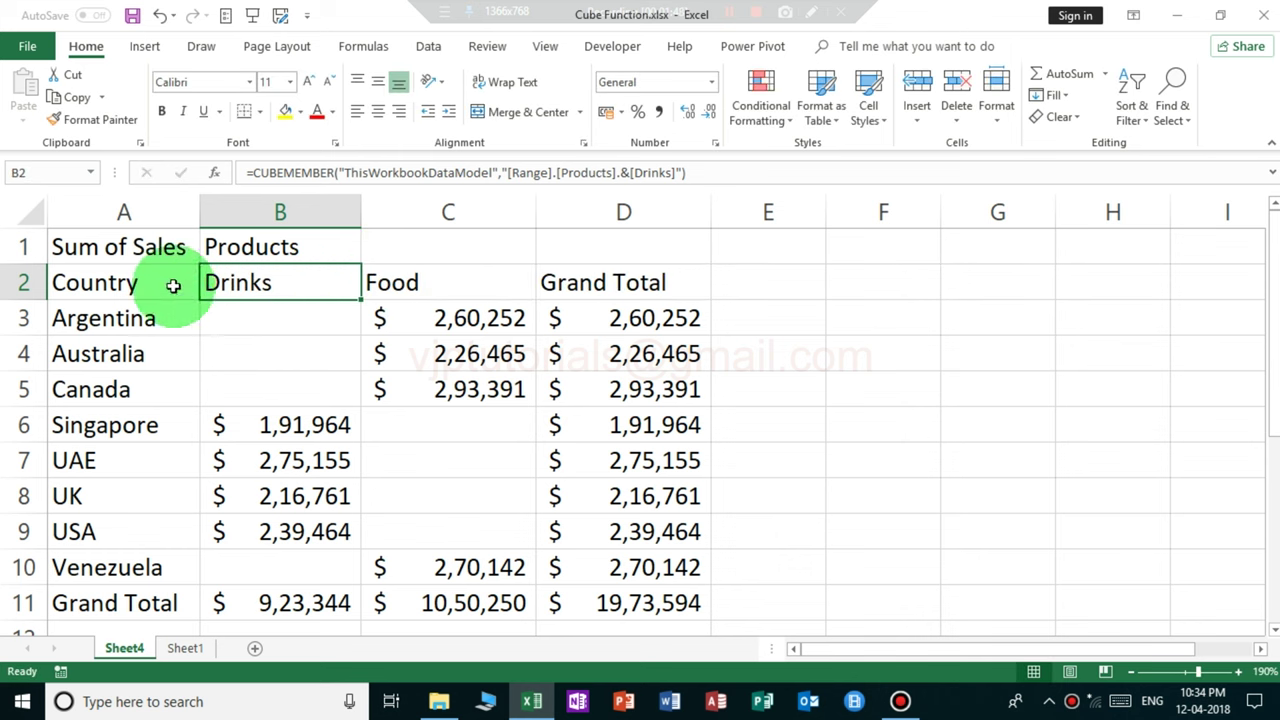
- Copy the header row A2:D2 (Country, Drinks, Food, Grand Total)
drag(137, 283, 337, 286)
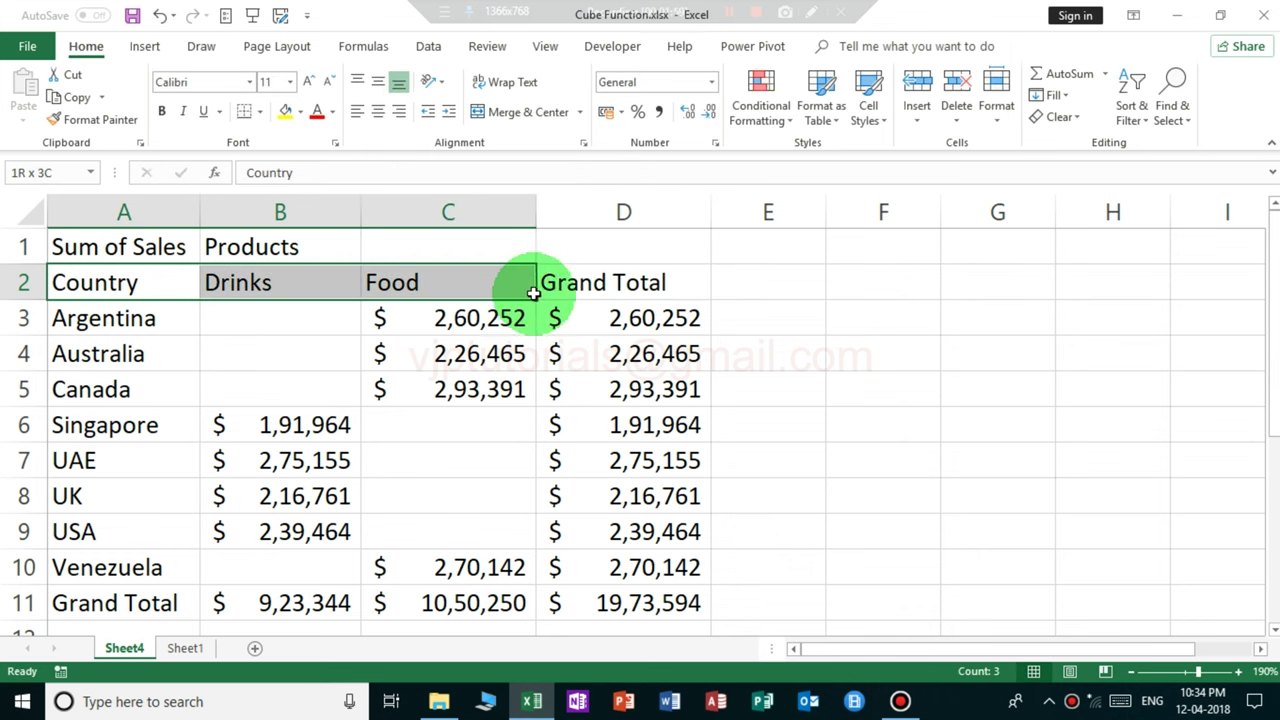
drag(427, 288, 571, 286)
key(ctrl+c)
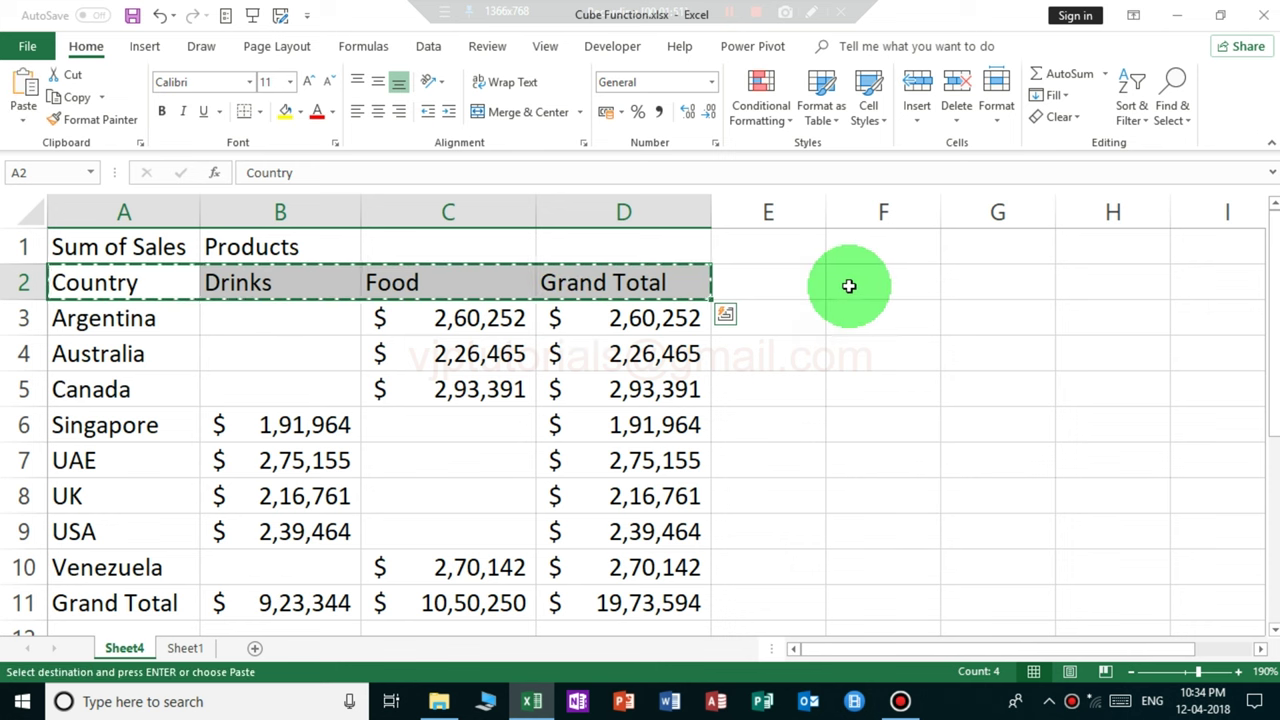
- Paste the headers at F2 and place the UAE, UK and USA rows in F3:I5
click(848, 285)
key(ctrl+v)
key(Escape)
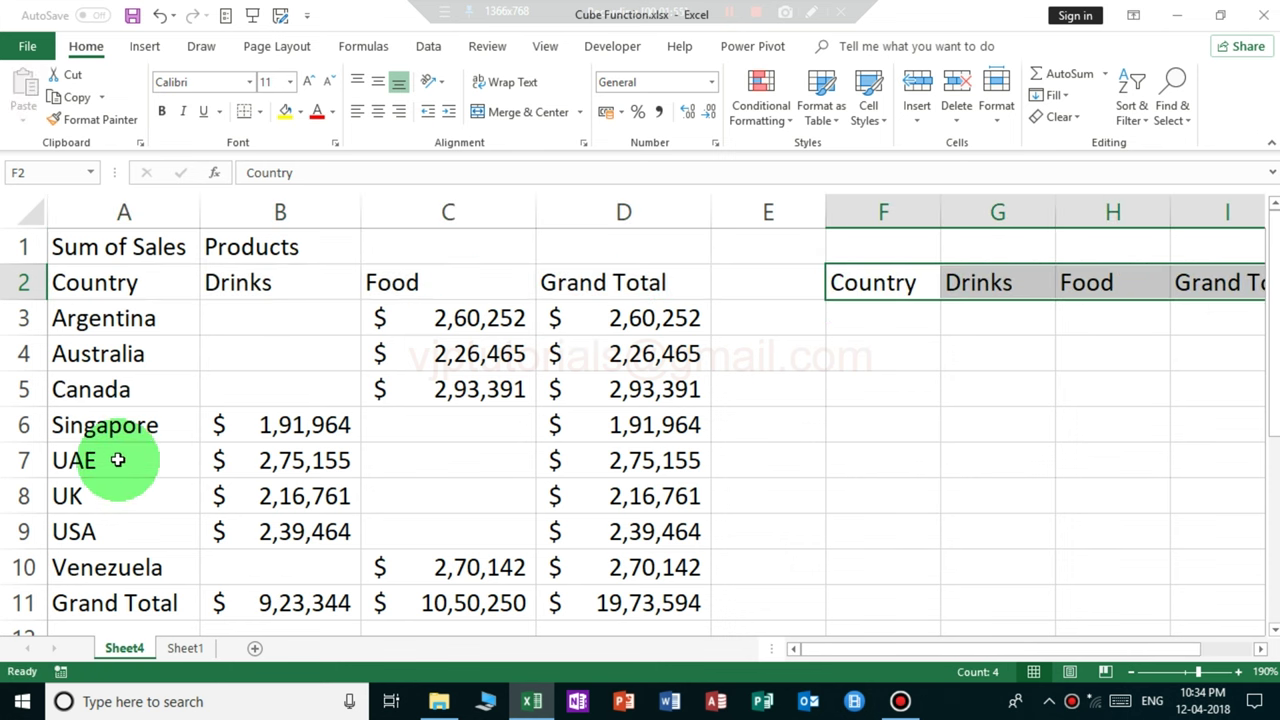
mouse_move(118, 460)
mouse_down()
mouse_move(233, 521)
mouse_move(641, 532)
mouse_up()
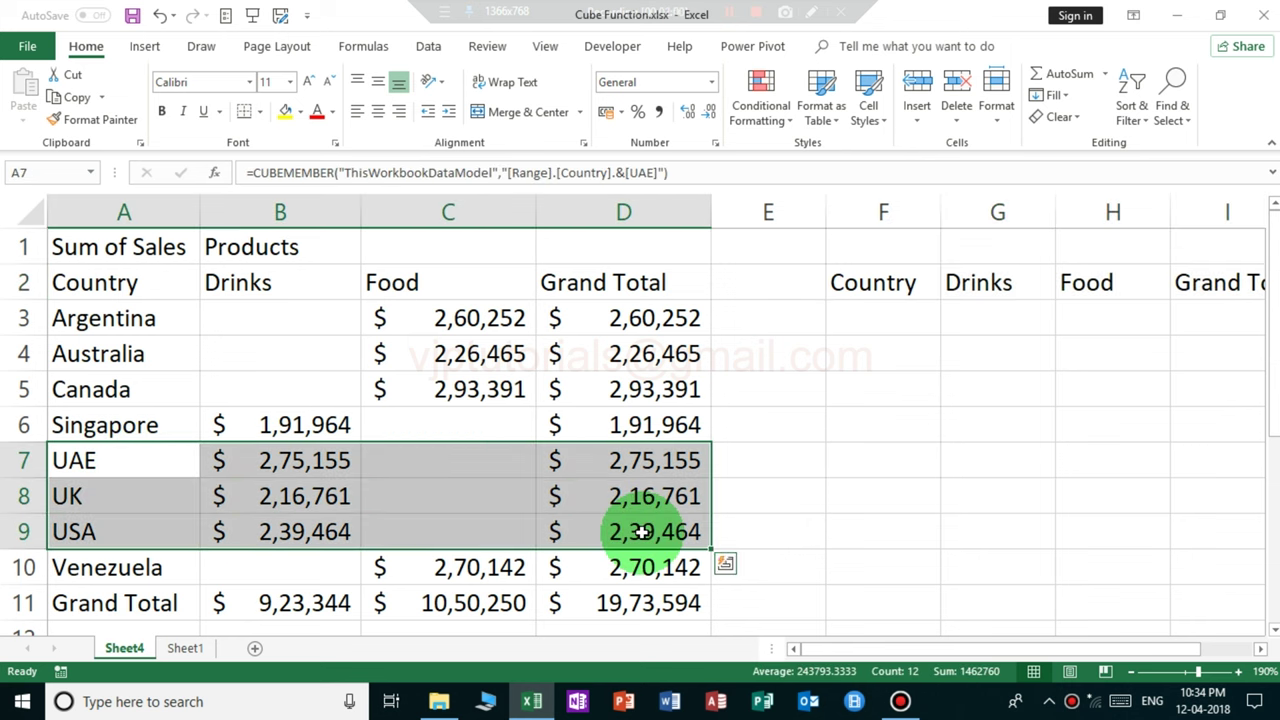
key(ctrl+c)
click(884, 320)
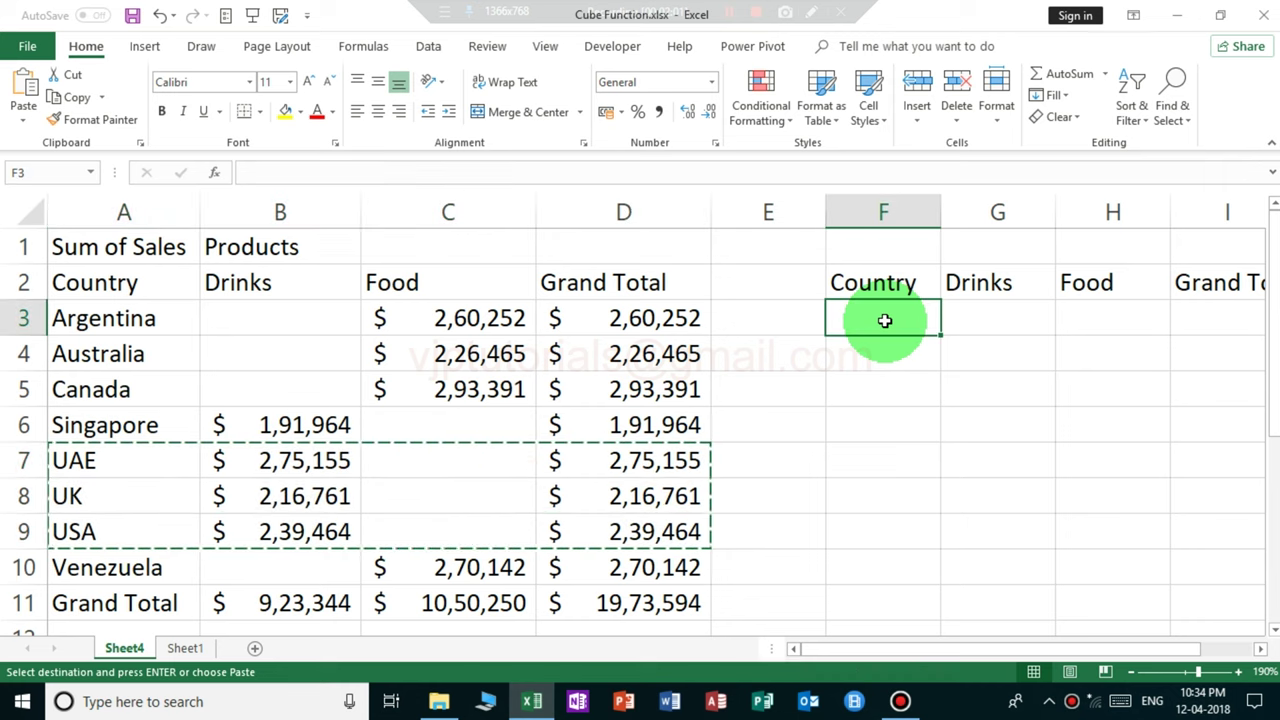
key(ctrl+v)
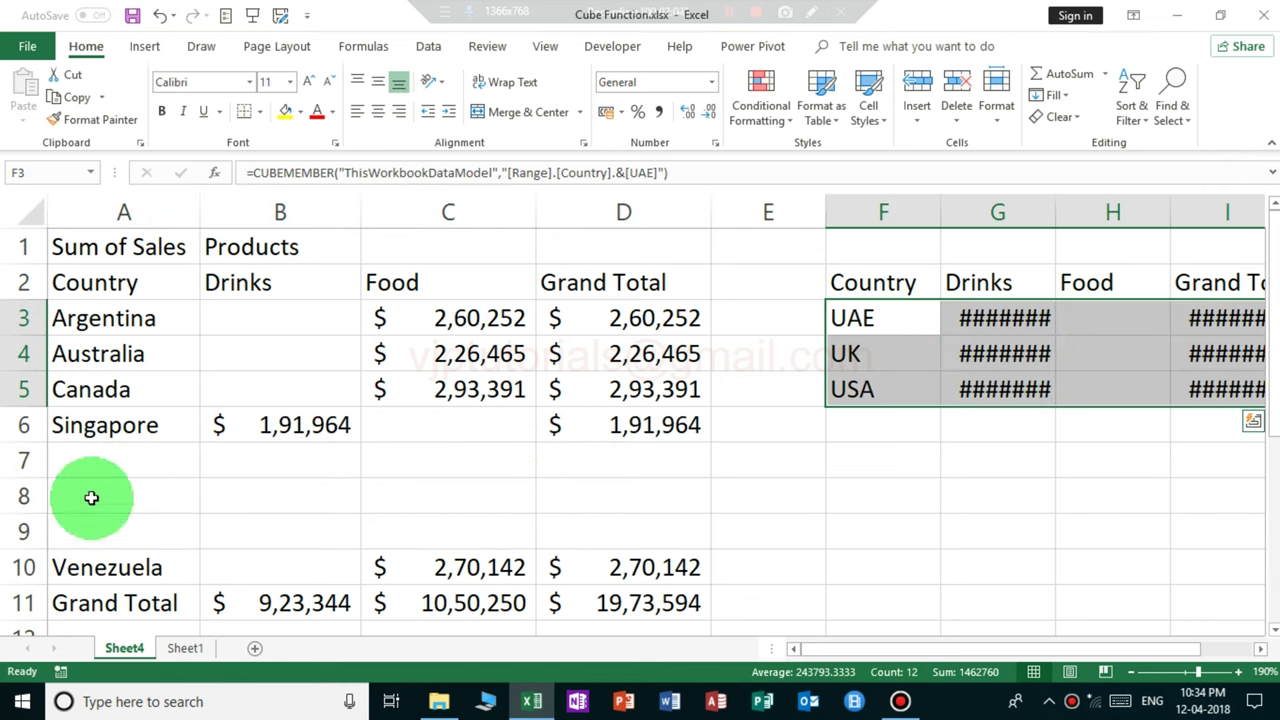
- Delete the emptied rows 7–9 and the Grand Total row from the first table
drag(28, 460, 28, 530)
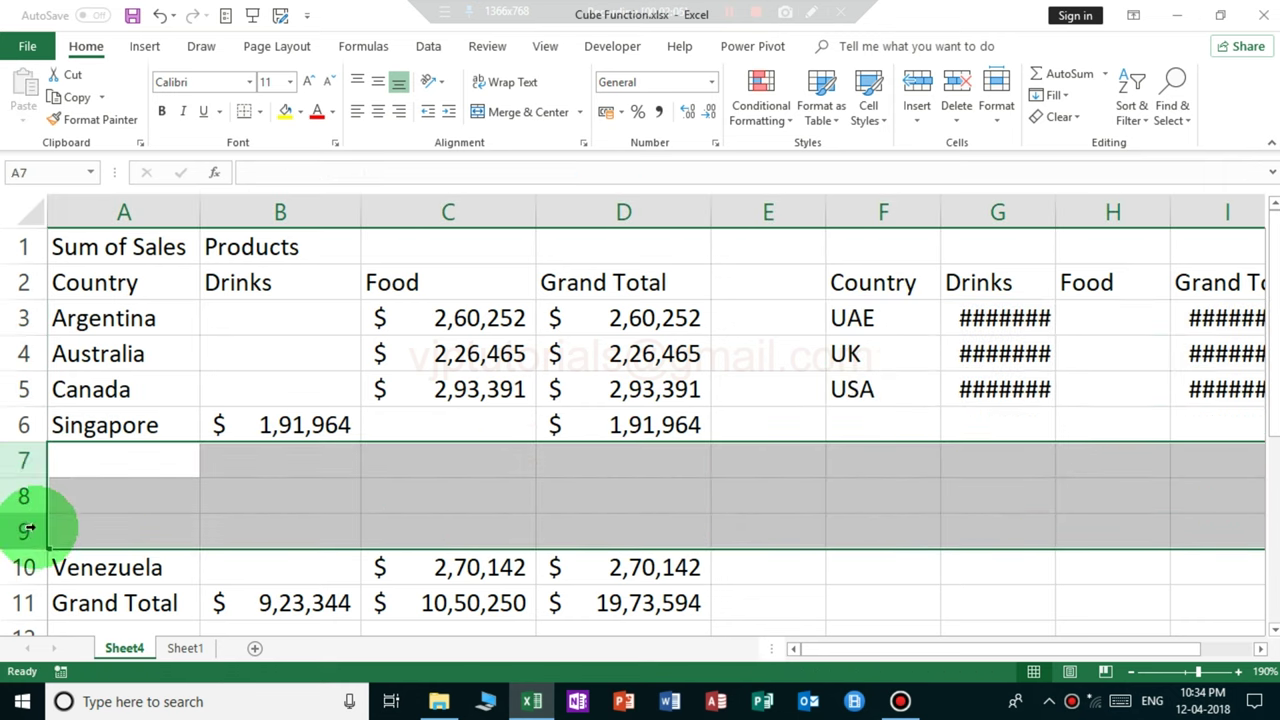
right_click(24, 463)
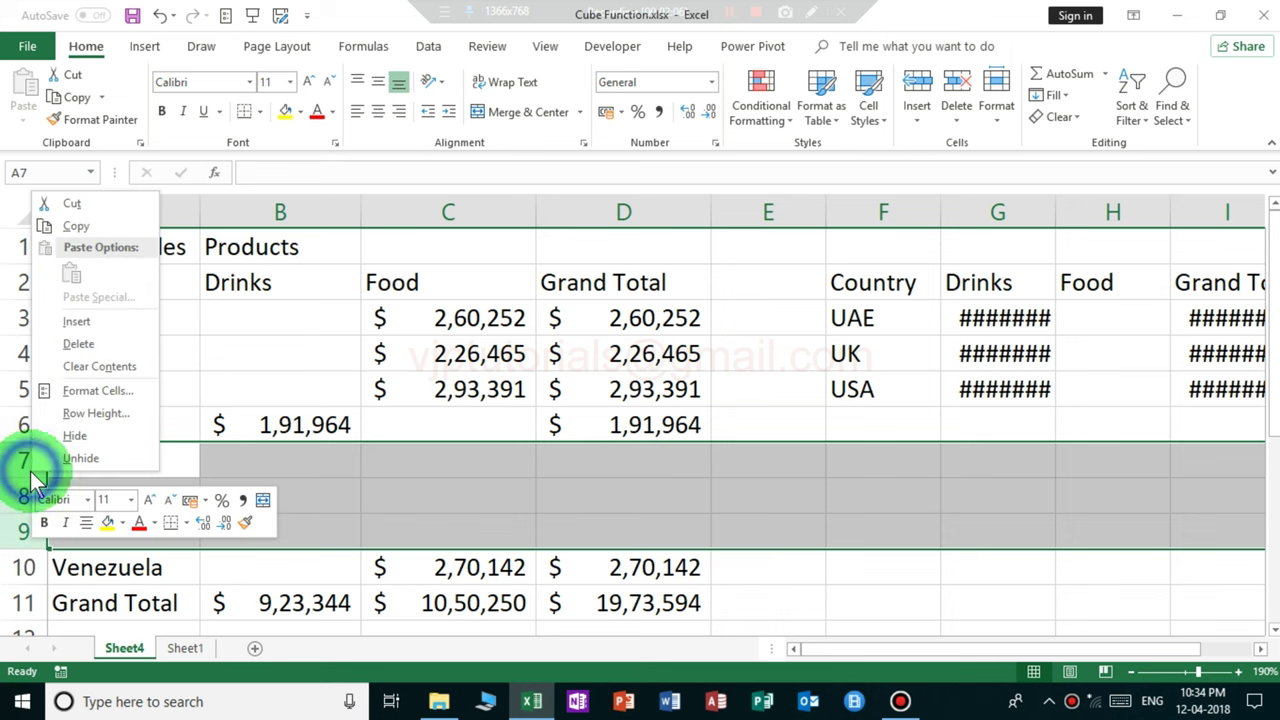
click(87, 343)
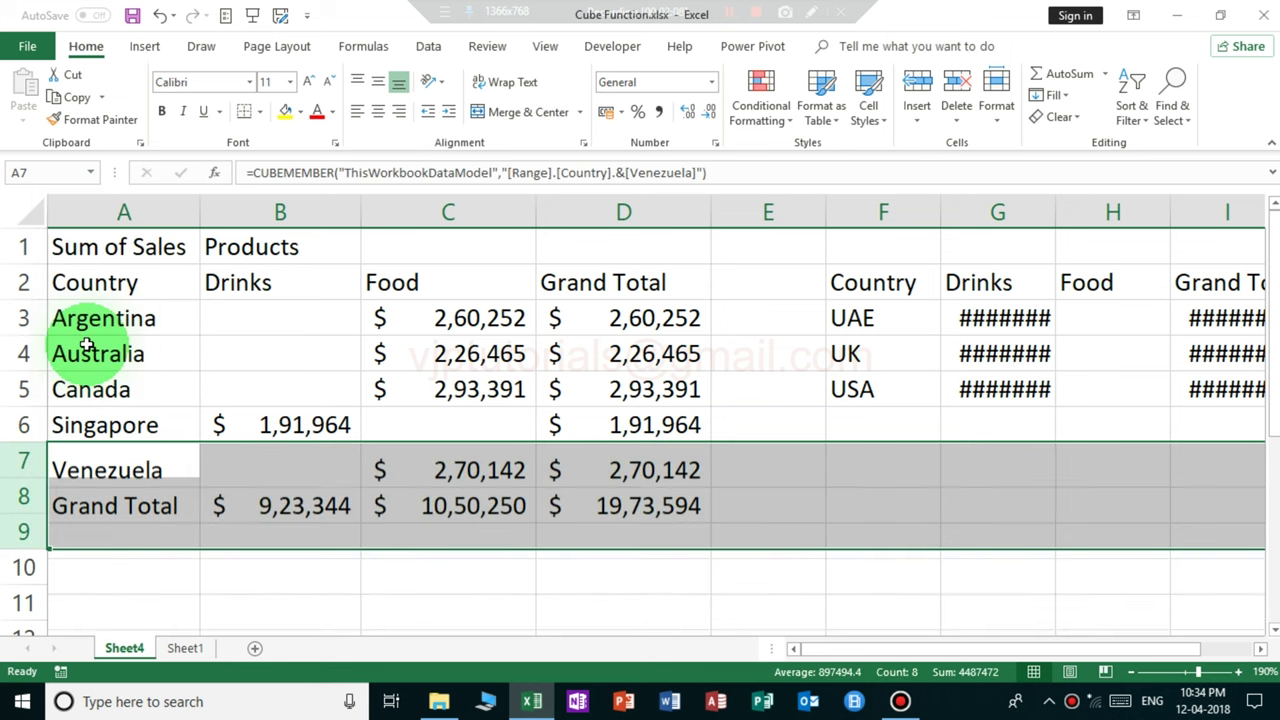
click(27, 497)
right_click(27, 497)
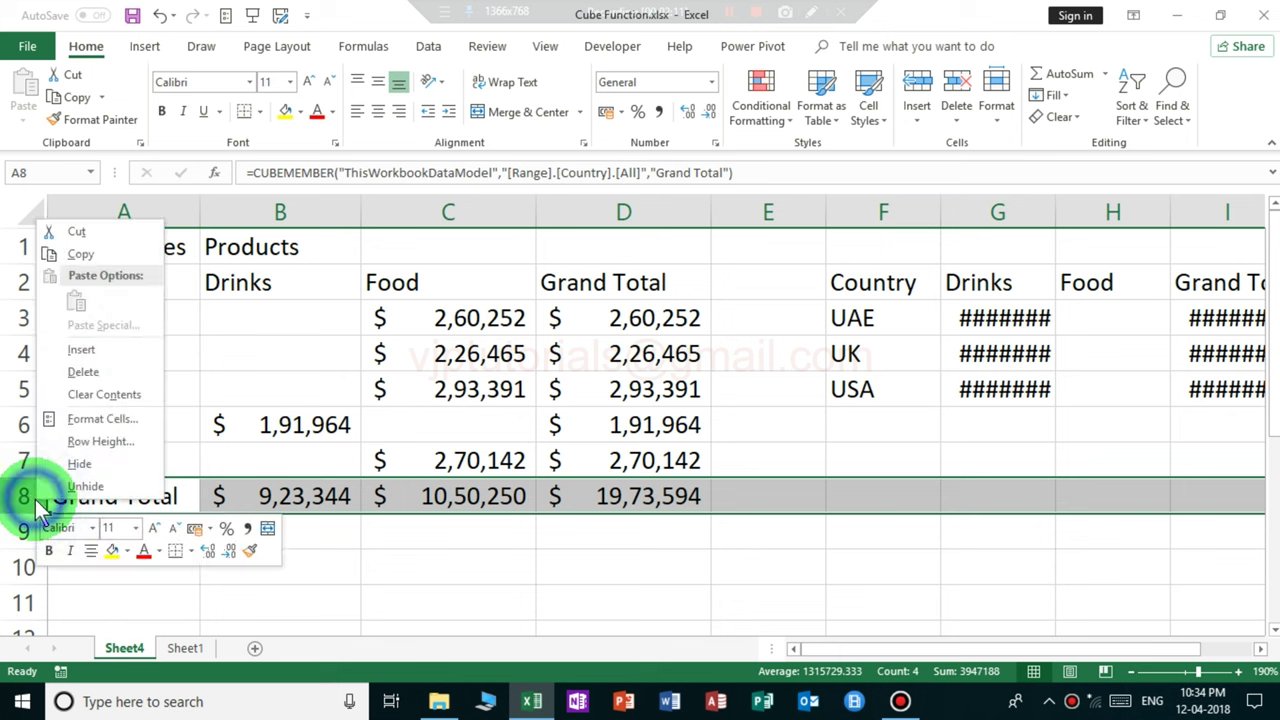
click(80, 372)
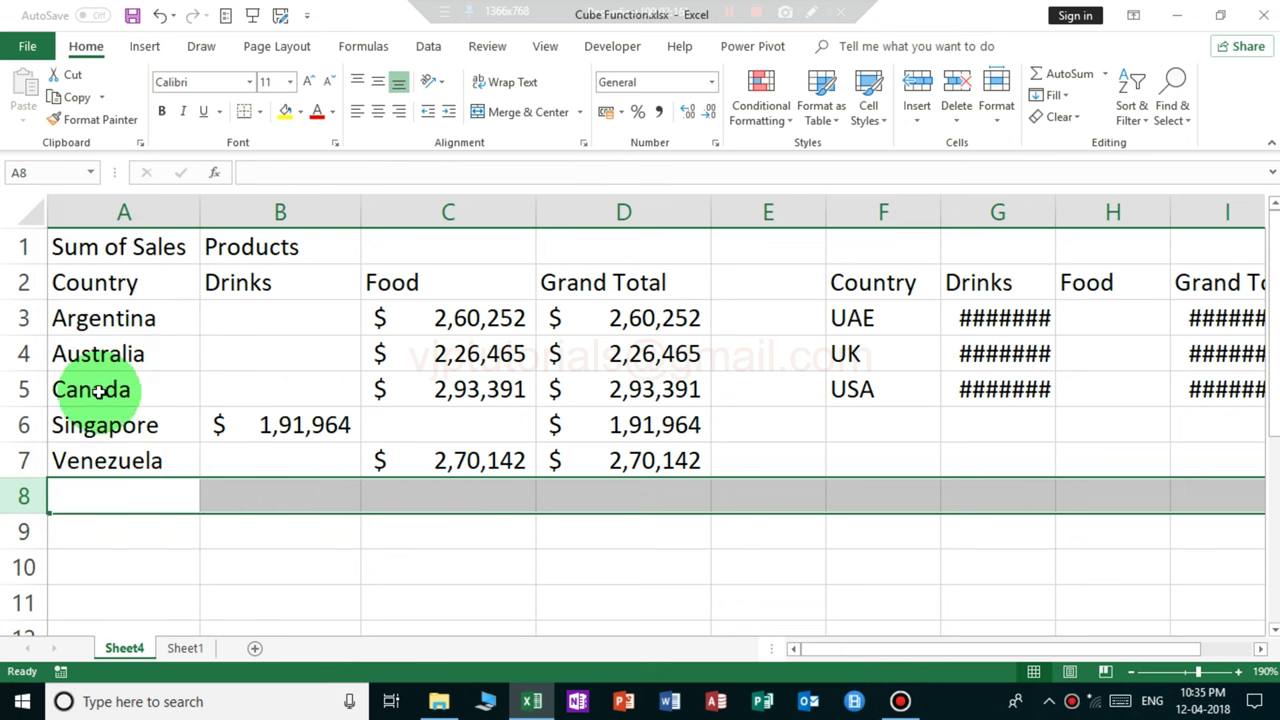
- Place the Canada row in F6:I6, directly below USA
mouse_move(100, 389)
mouse_down()
mouse_move(458, 362)
mouse_move(690, 397)
mouse_up()
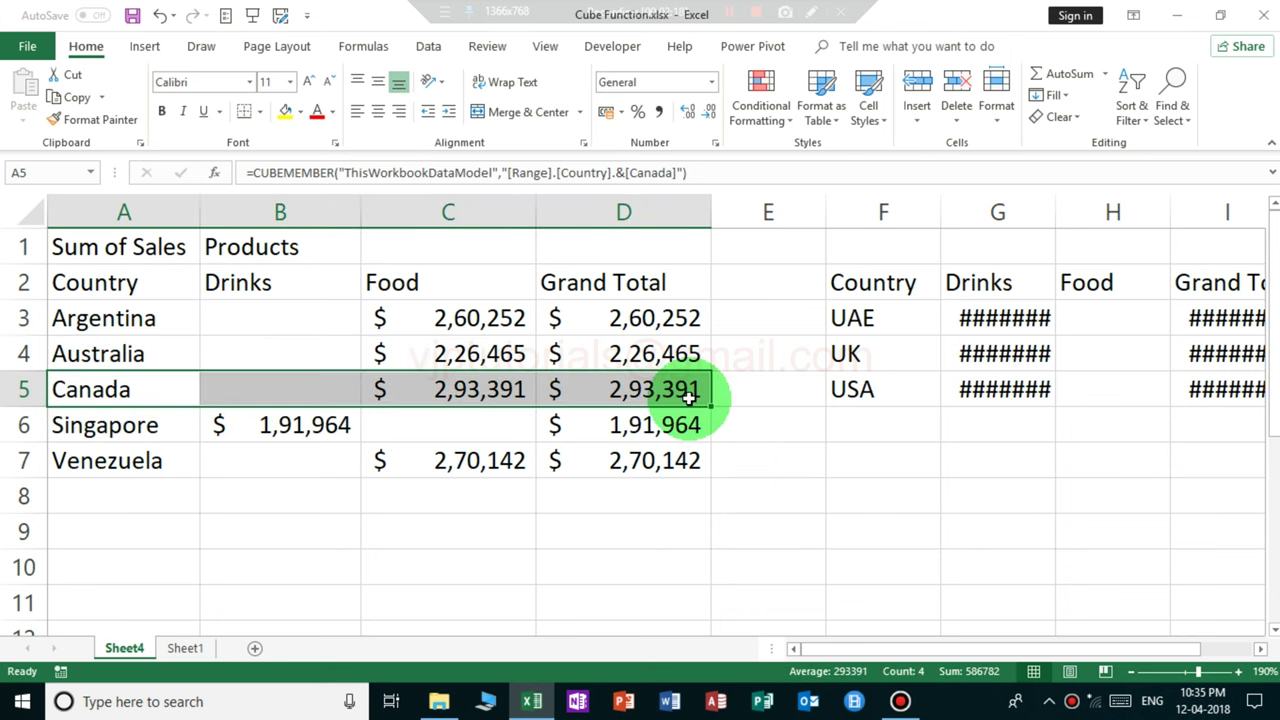
key(ctrl+c)
click(853, 427)
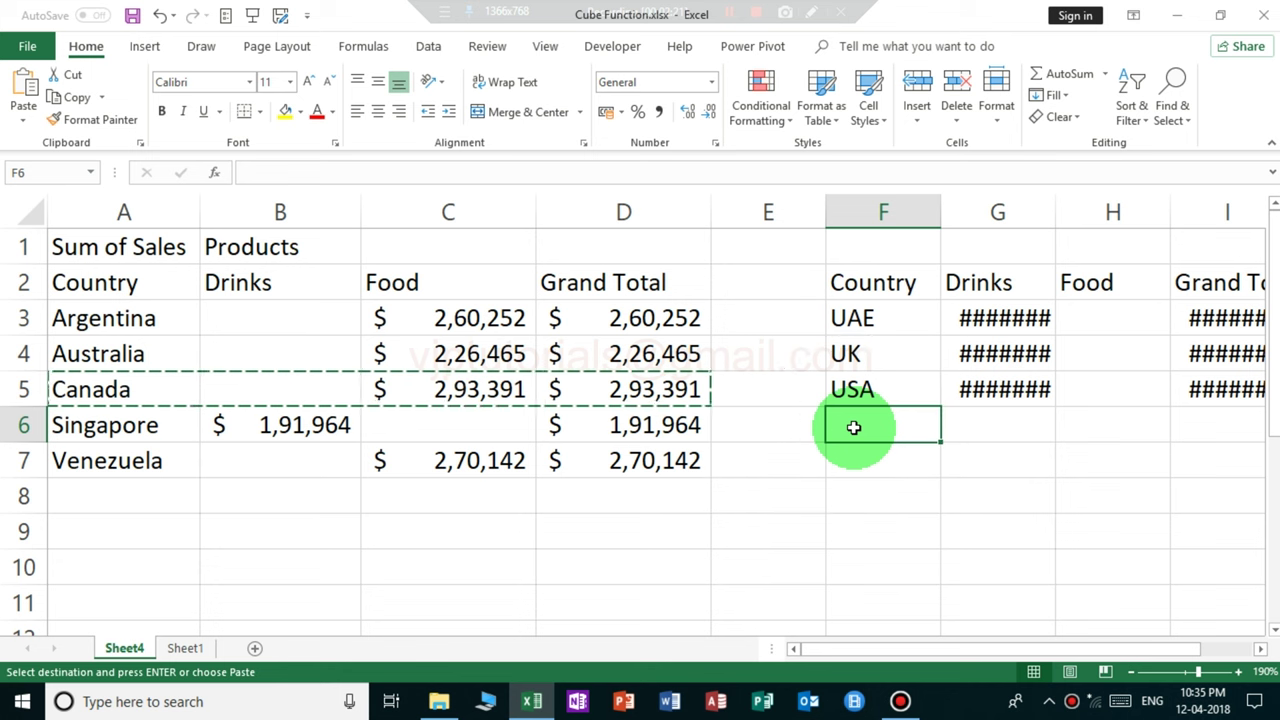
key(ctrl+v)
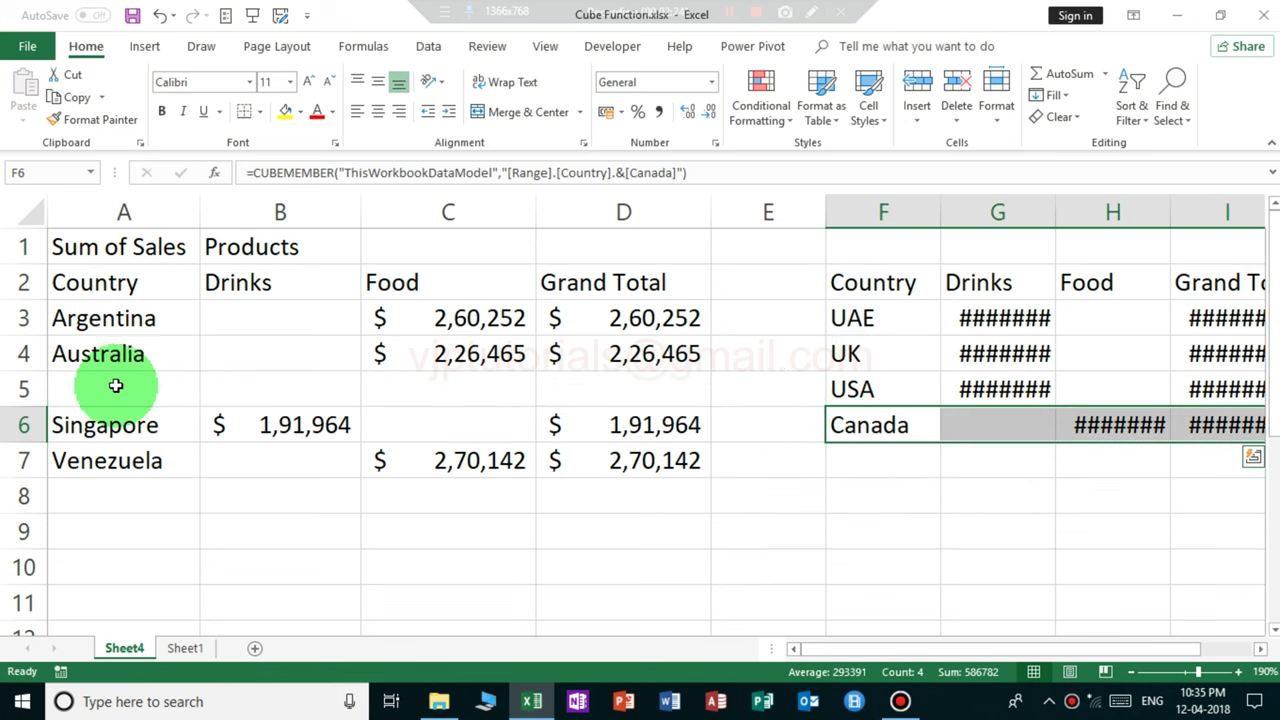
- Cut the Singapore and Venezuela rows and paste them at A5, closing the gap
mouse_move(63, 425)
mouse_down()
mouse_move(596, 480)
mouse_move(598, 464)
mouse_up()
key(ctrl+x)
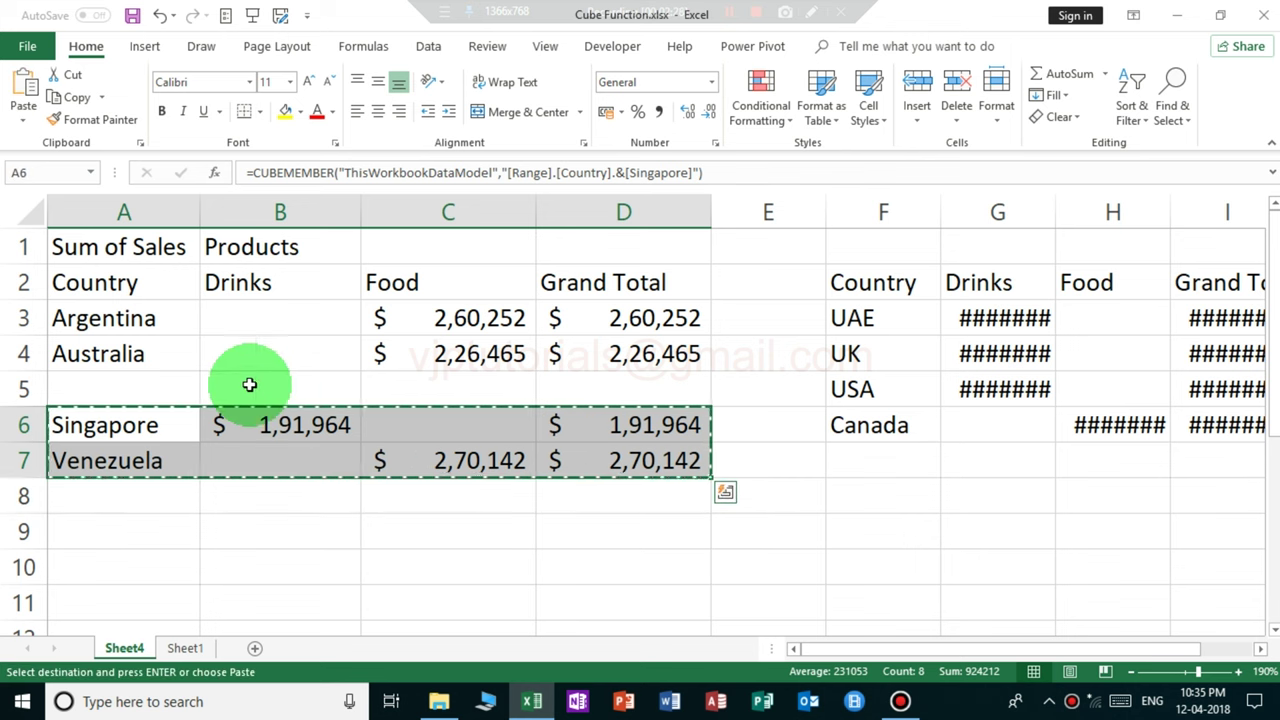
click(177, 386)
right_click(180, 385)
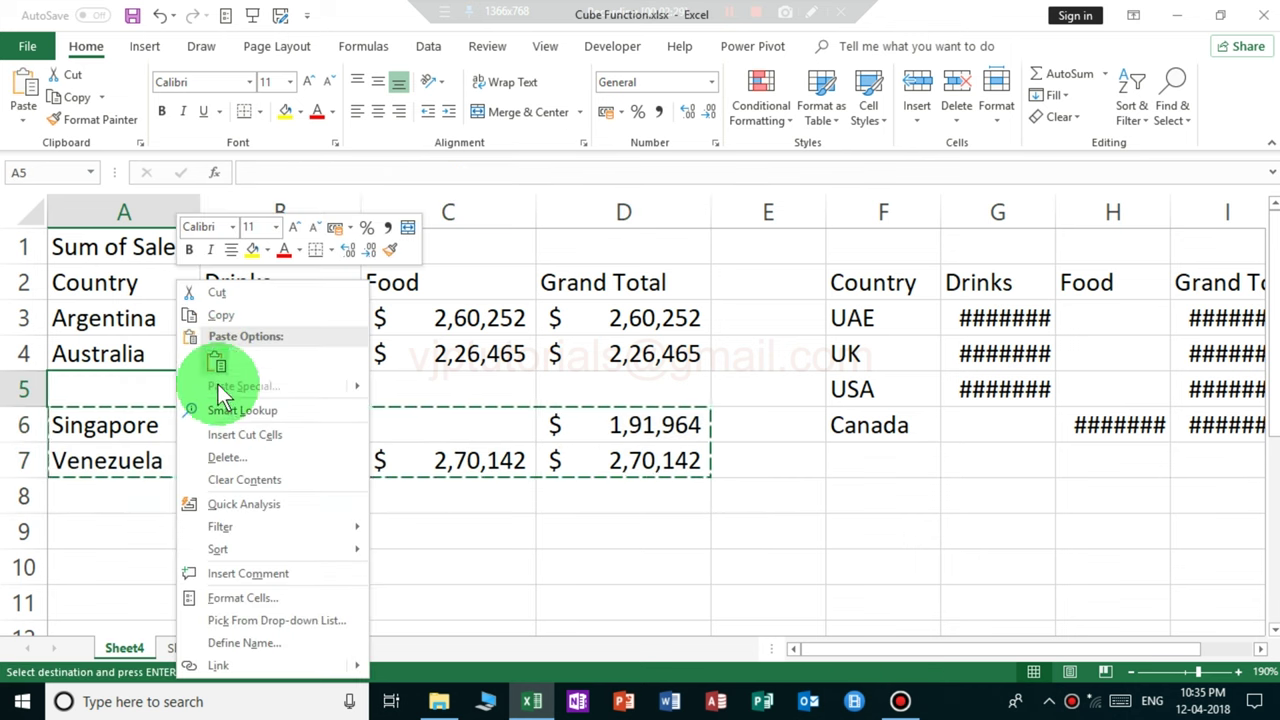
click(216, 363)
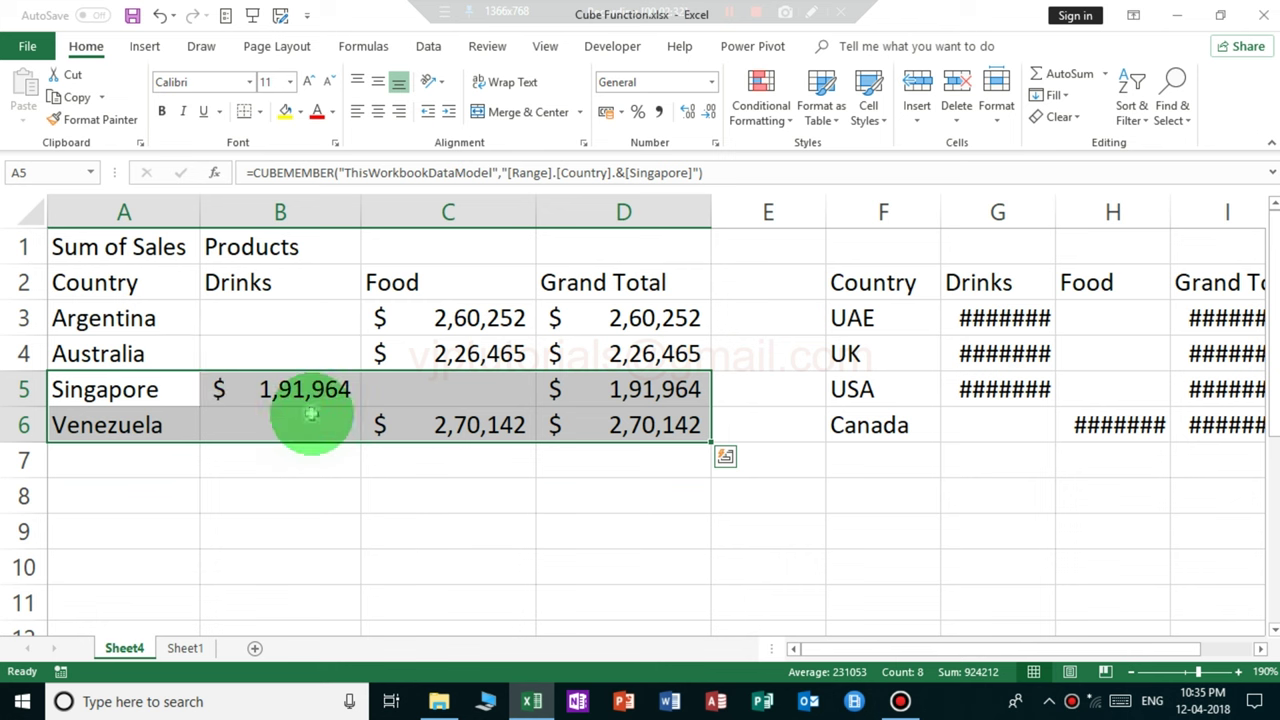
click(309, 414)
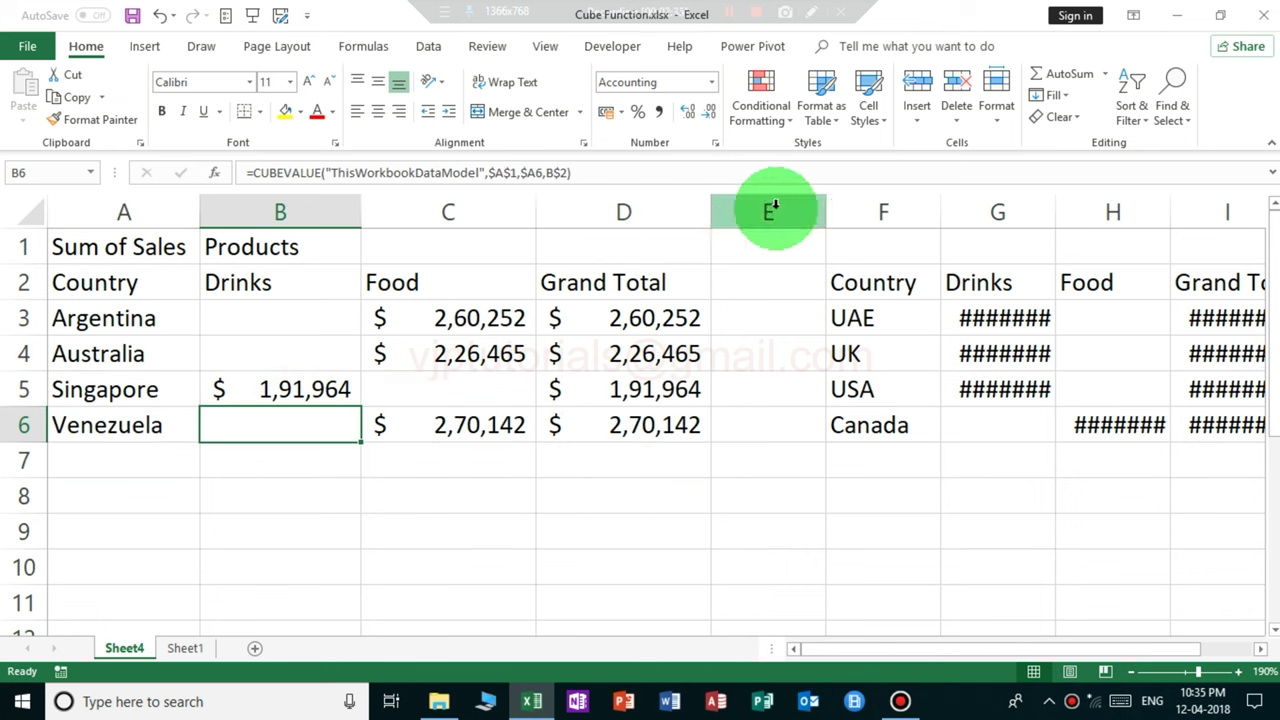
- Narrow column E and auto-fit columns F–I so their values display
drag(823, 216, 724, 220)
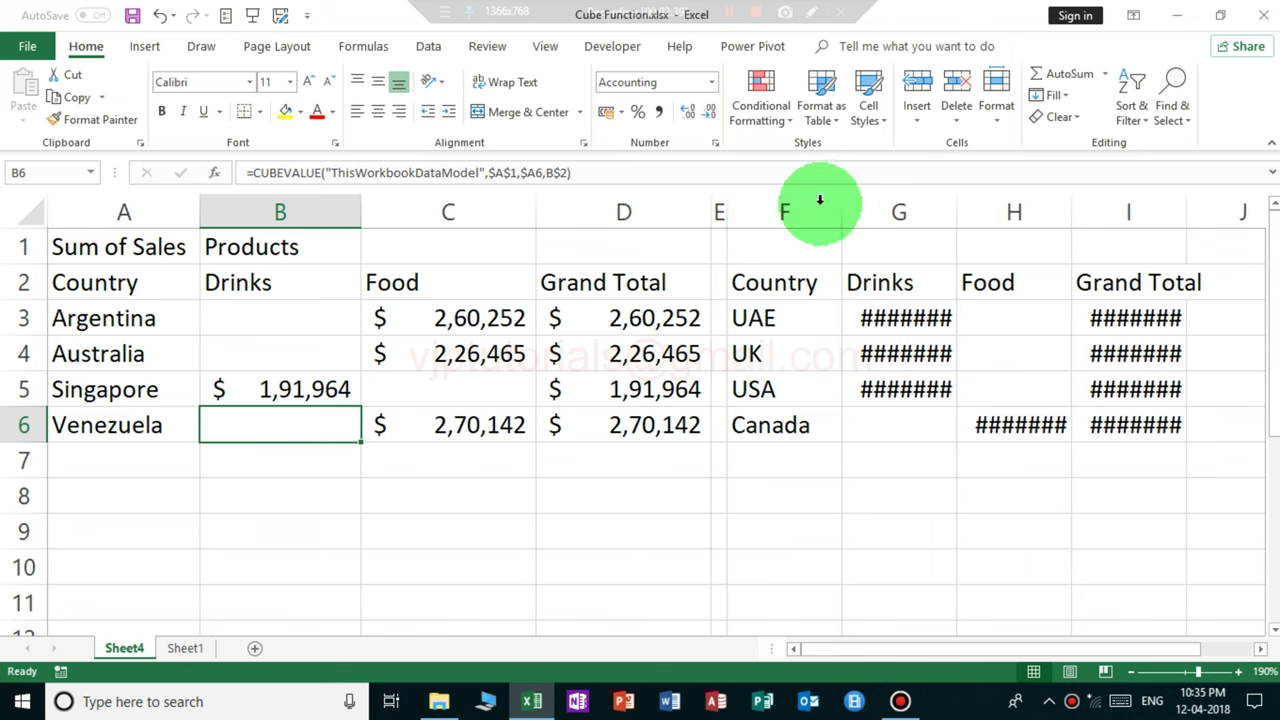
drag(803, 208, 1116, 201)
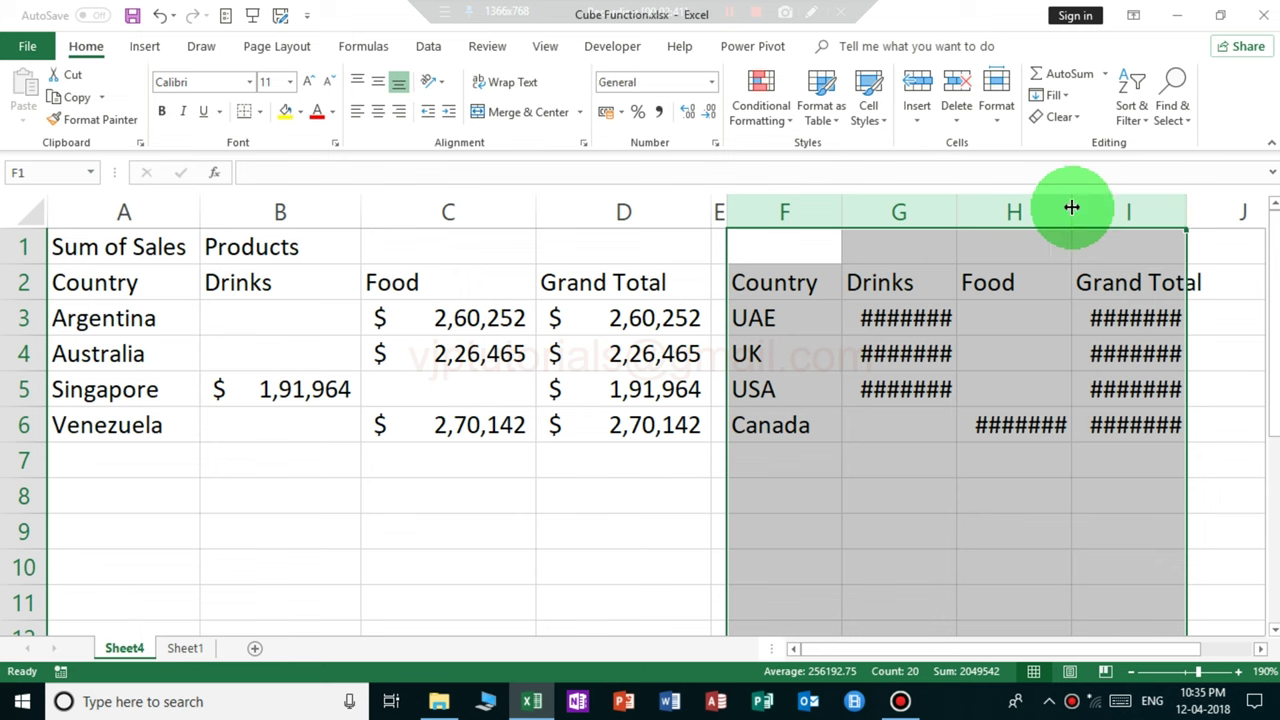
double_click(1072, 204)
click(1034, 277)
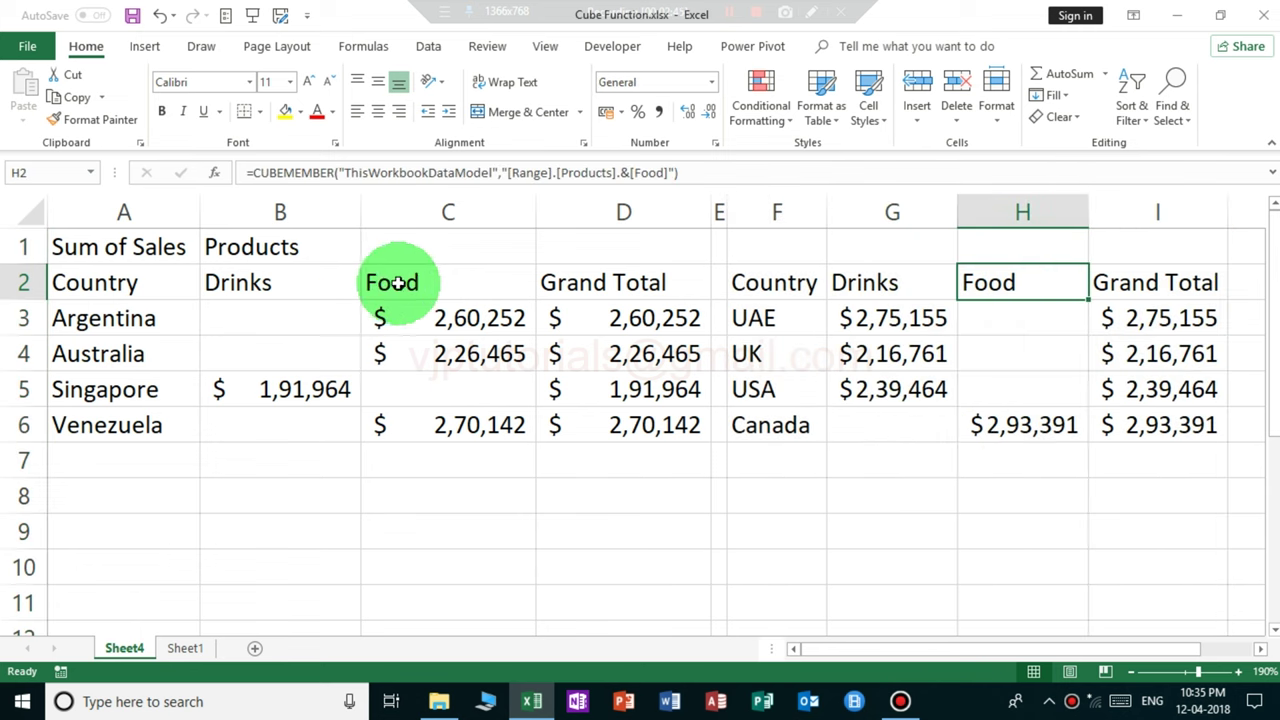
- Apply All Borders to both tables, A2:D6 and F2:I6
drag(122, 285, 606, 423)
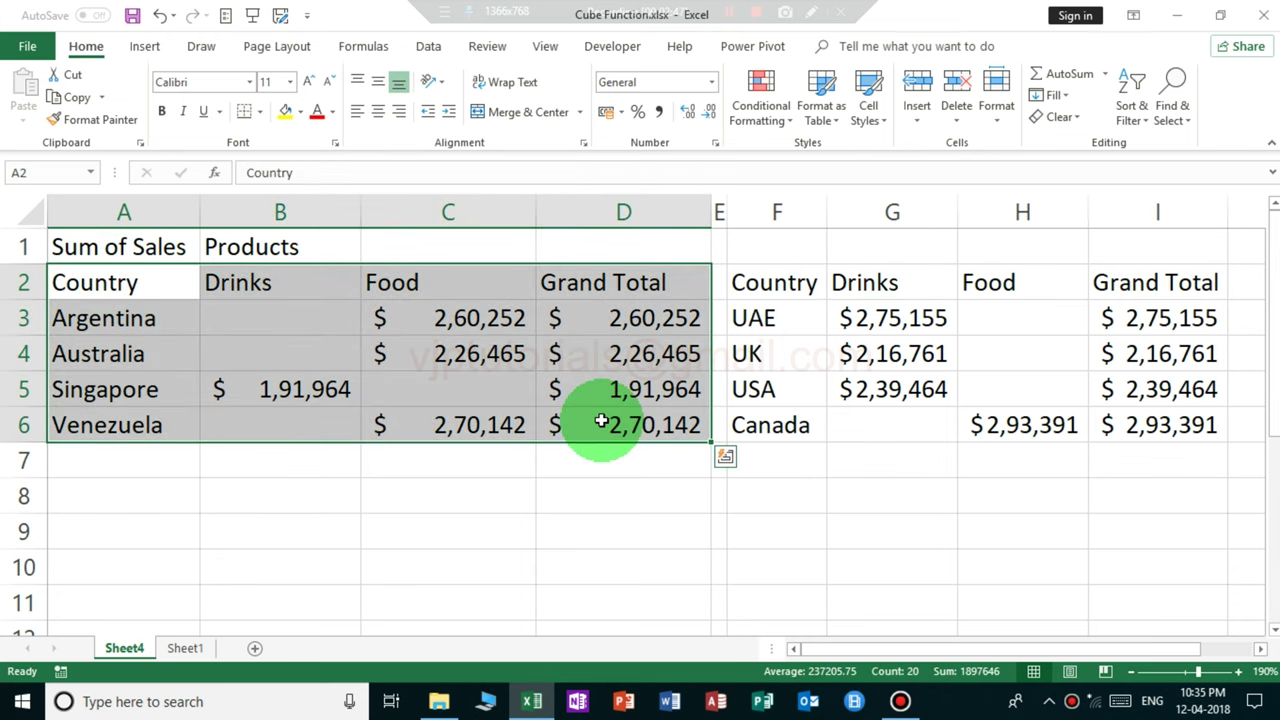
click(260, 112)
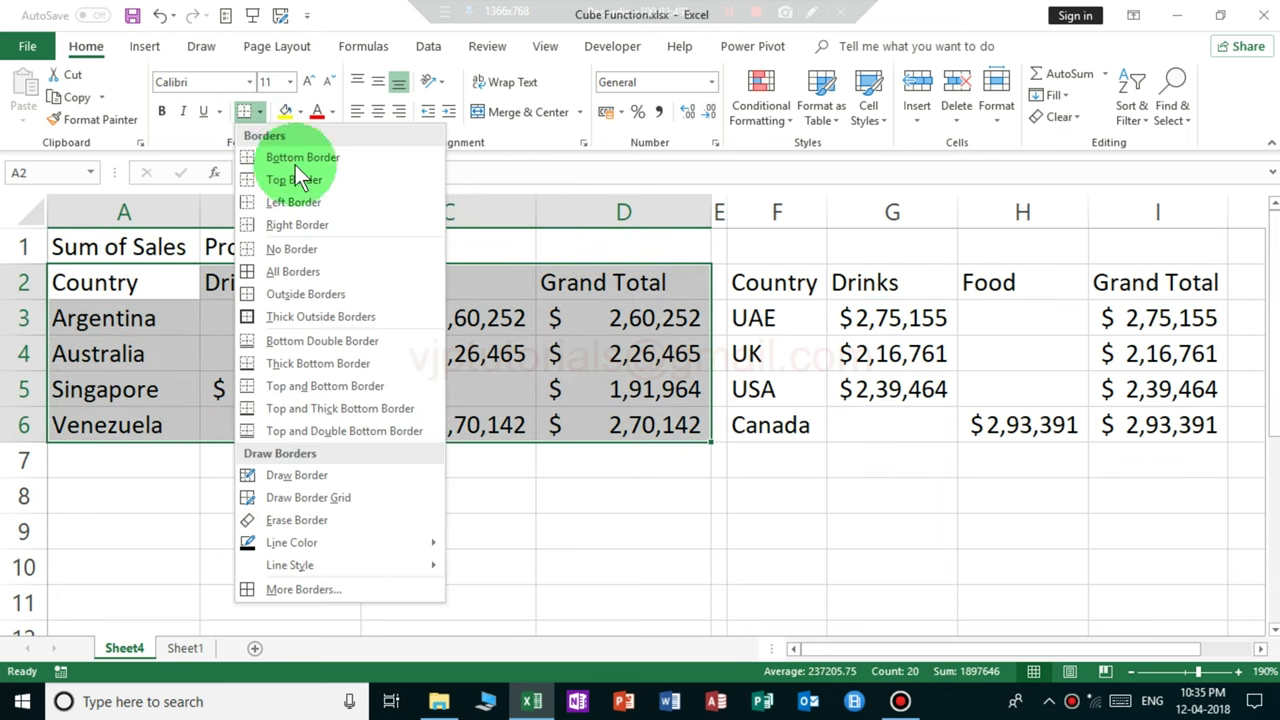
click(288, 268)
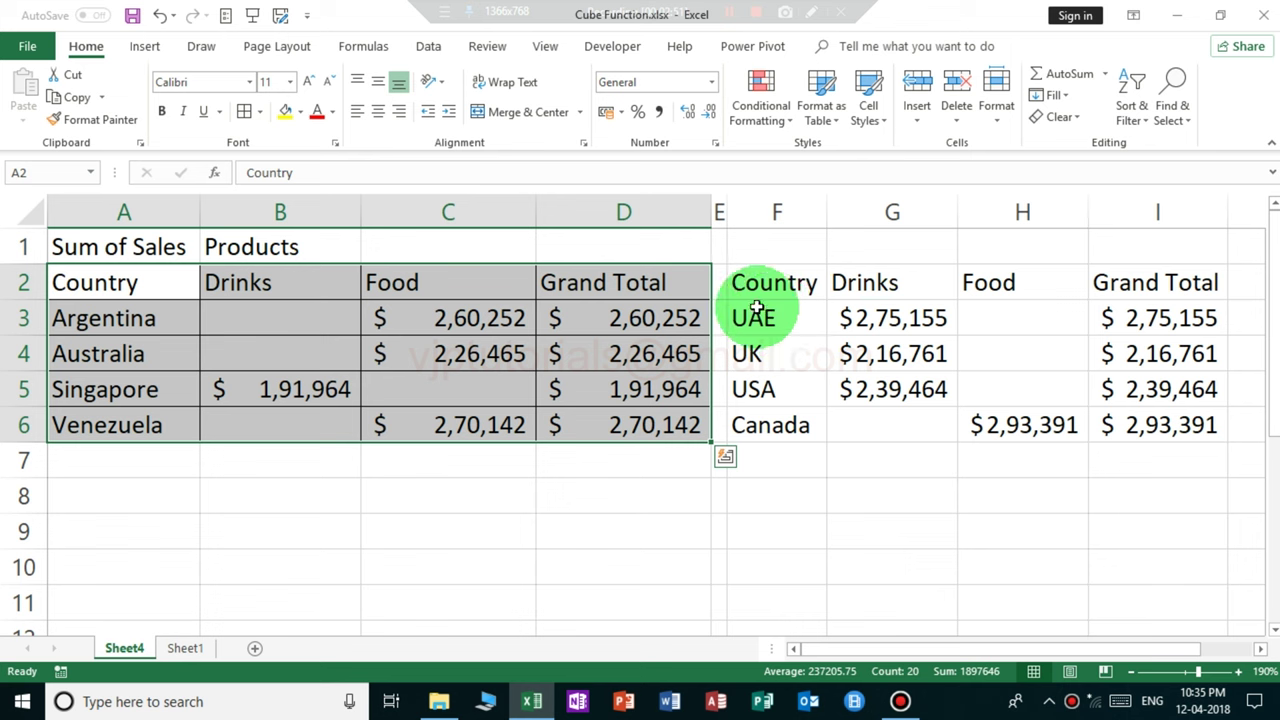
drag(766, 286, 1157, 429)
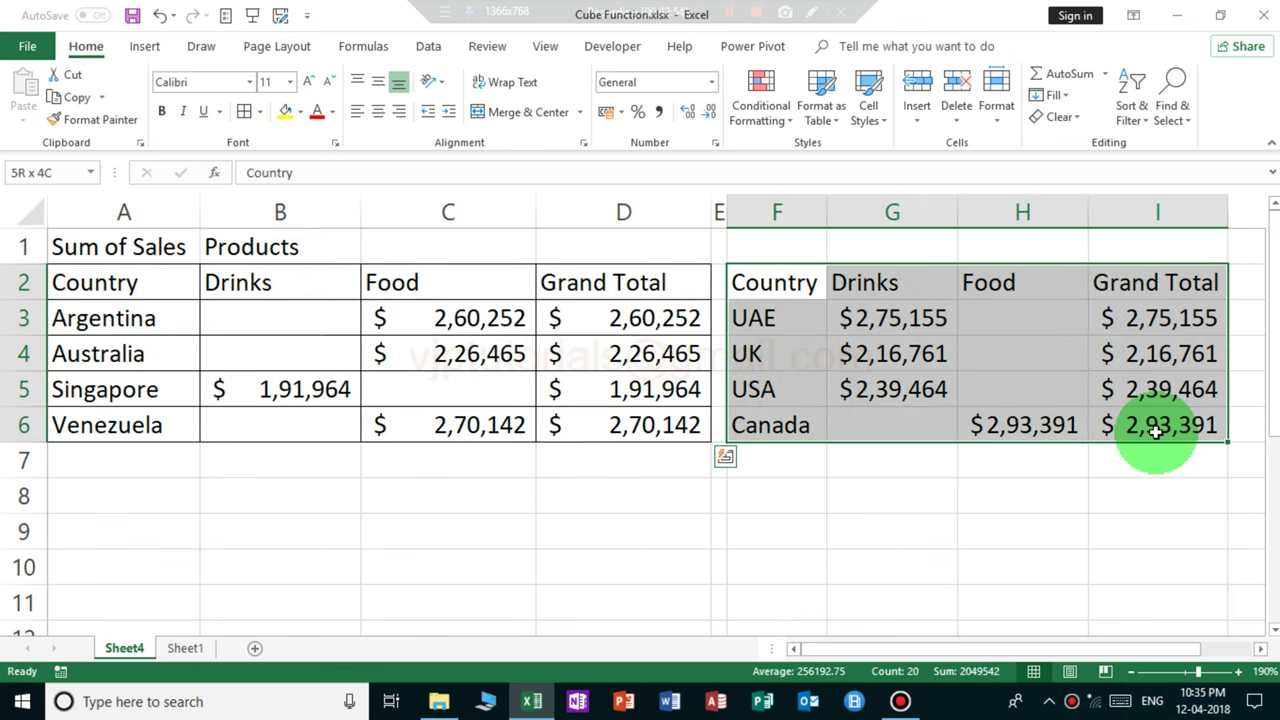
click(262, 112)
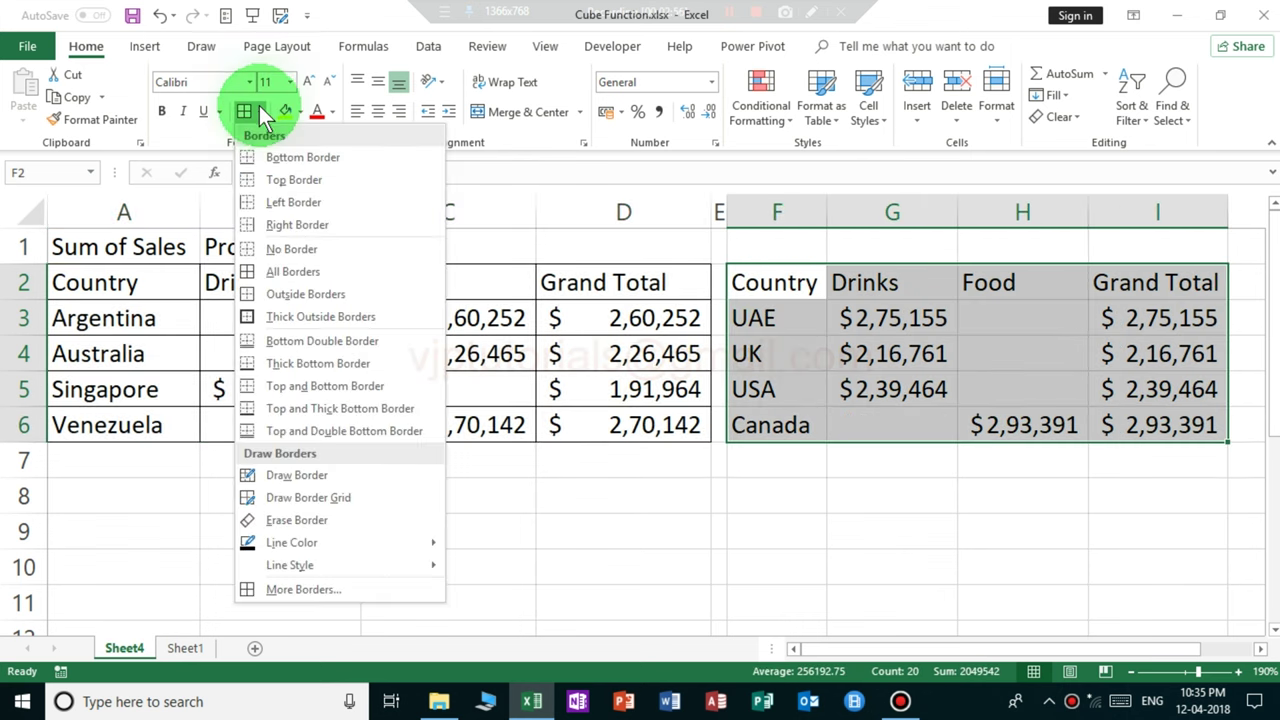
click(287, 272)
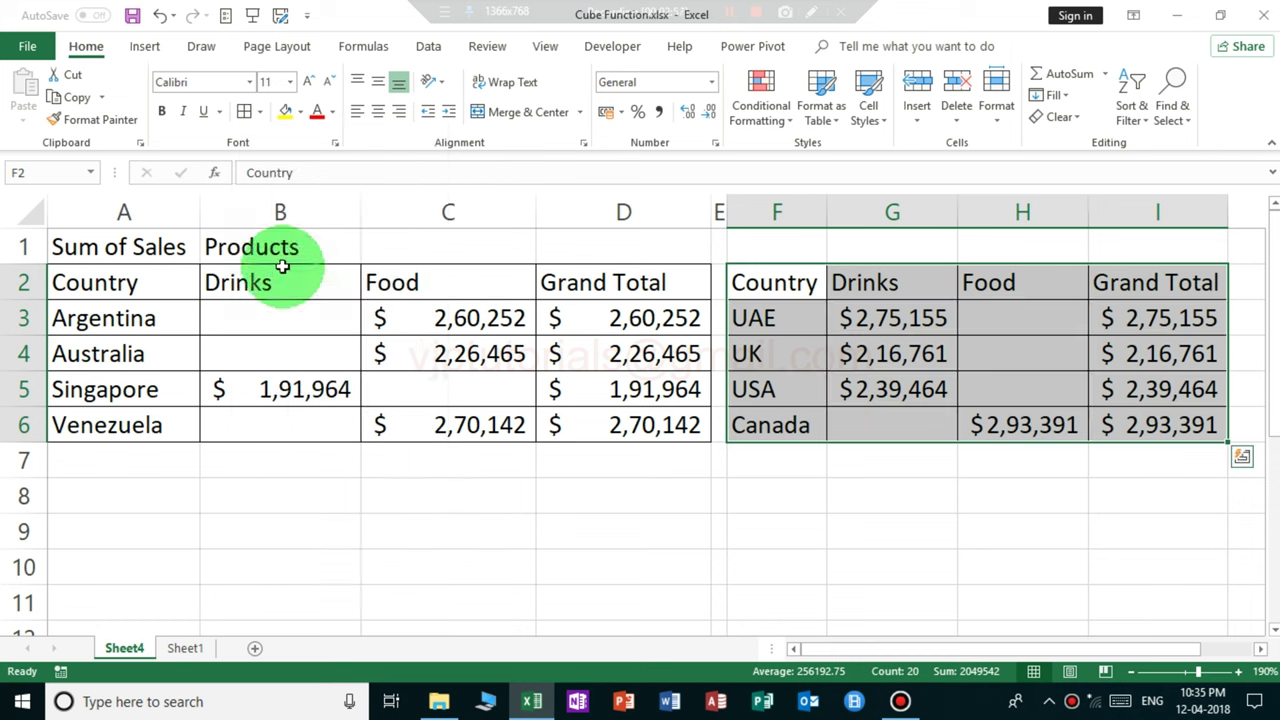
click(834, 321)
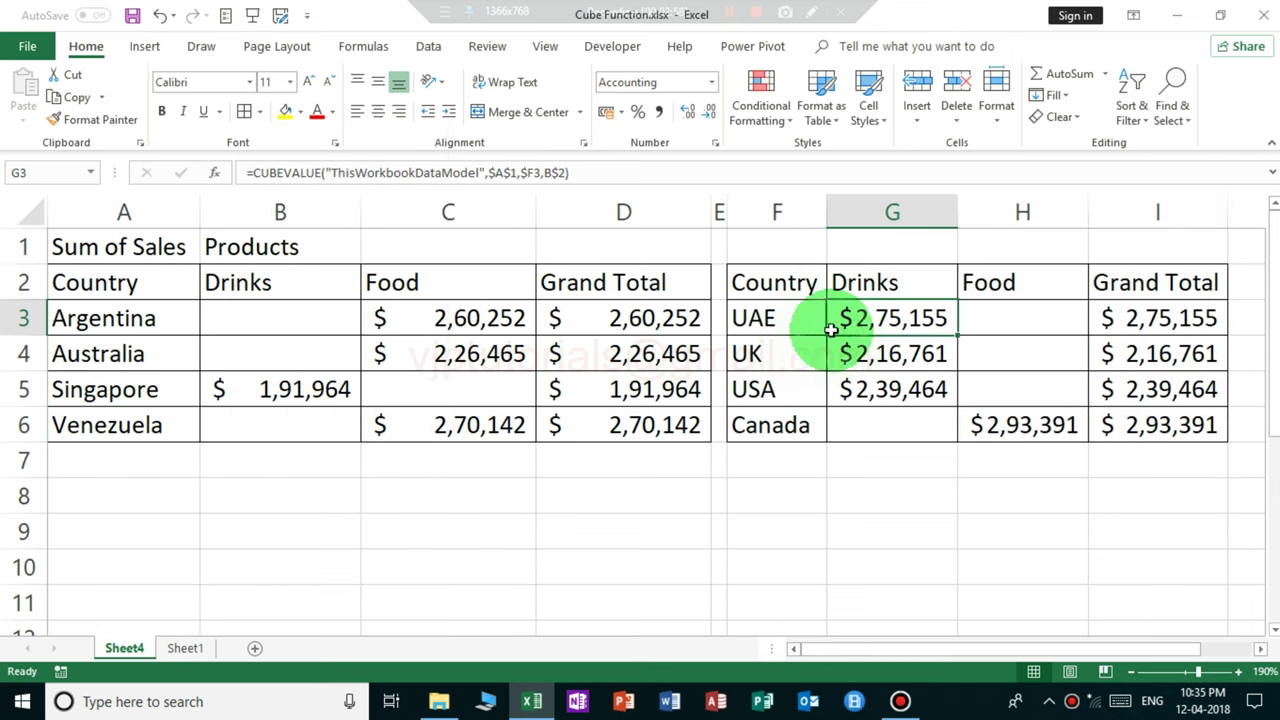
double_click(914, 327)
key(Return)
key(F2)
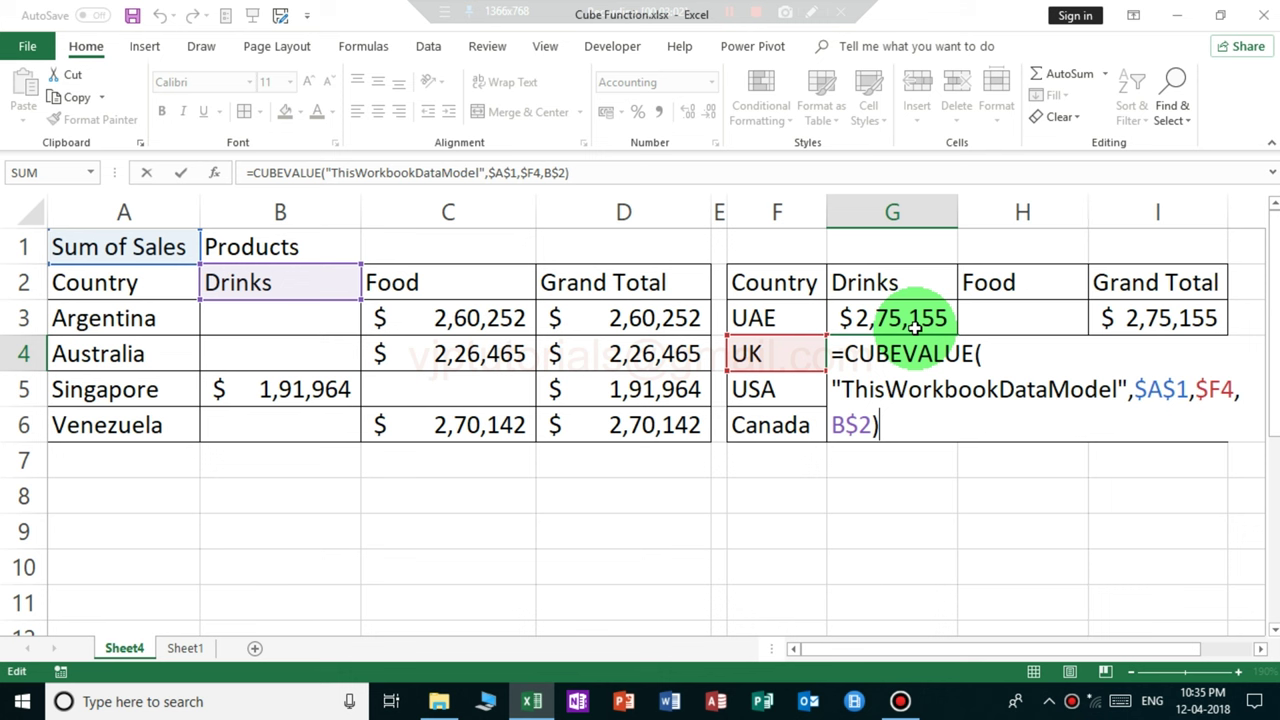
key(Return)
key(F2)
key(Return)
key(F2)
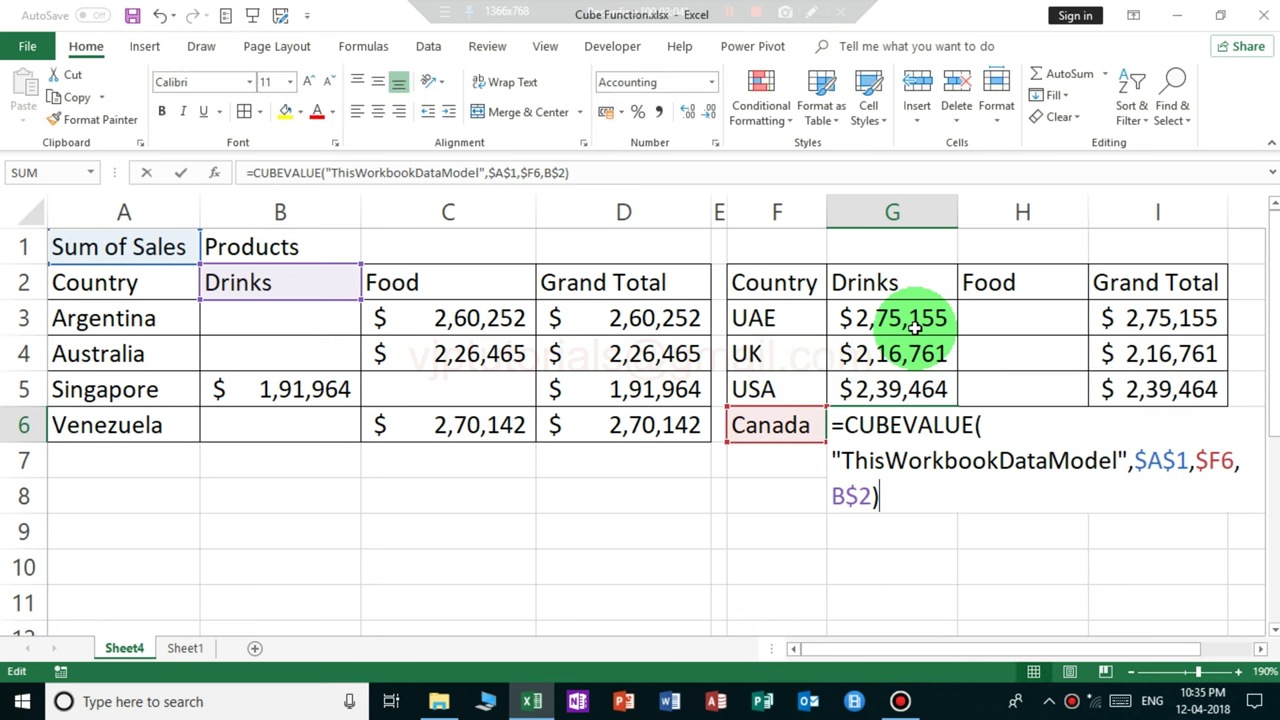
key(Escape)
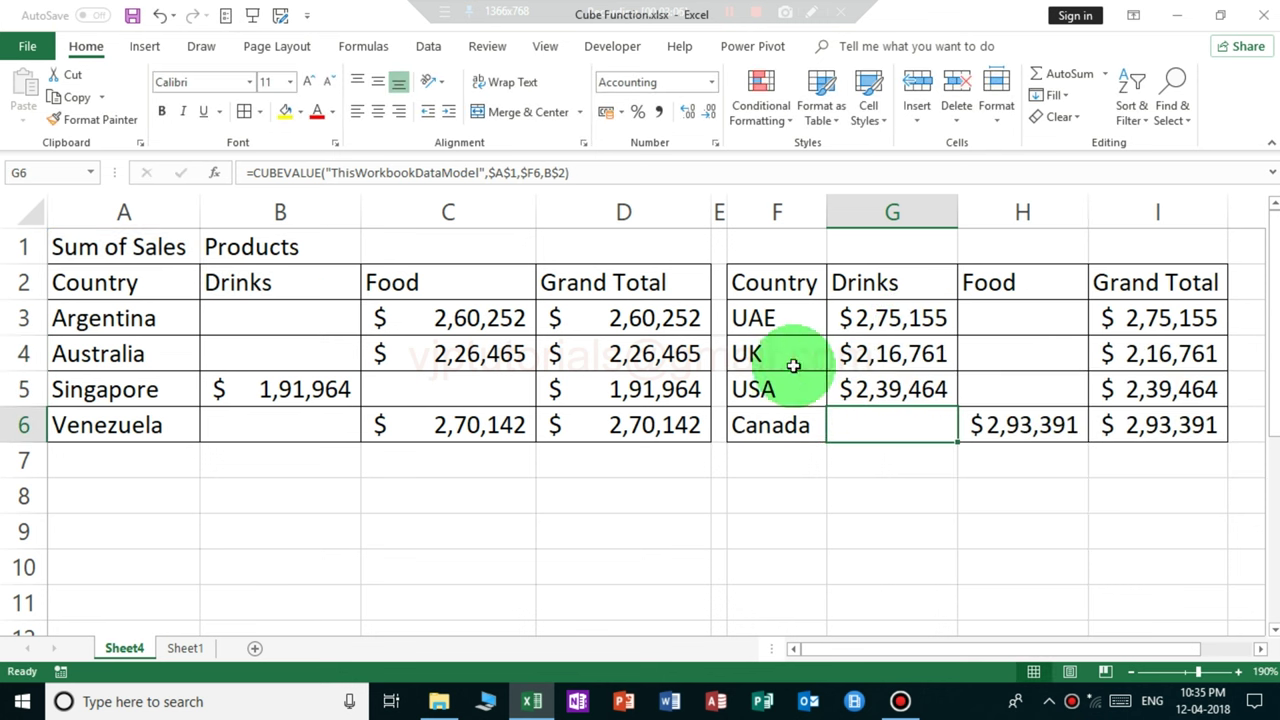
click(779, 427)
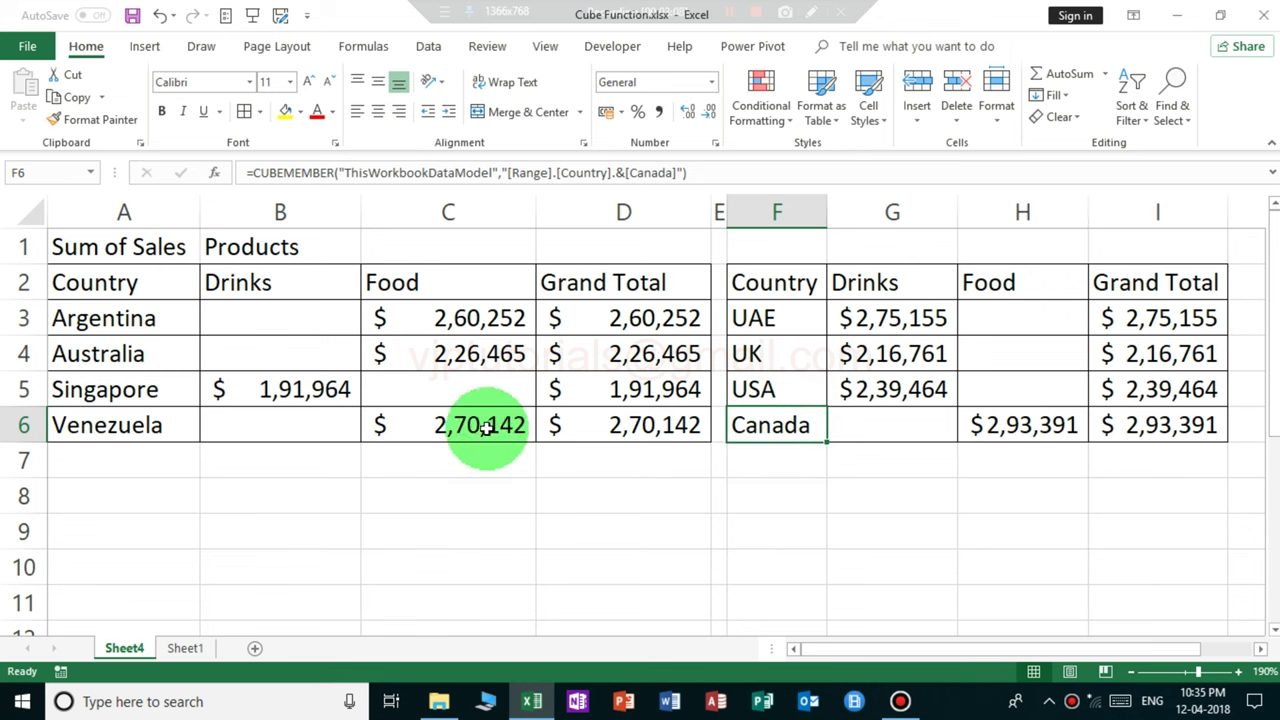
click(74, 393)
double_click(170, 390)
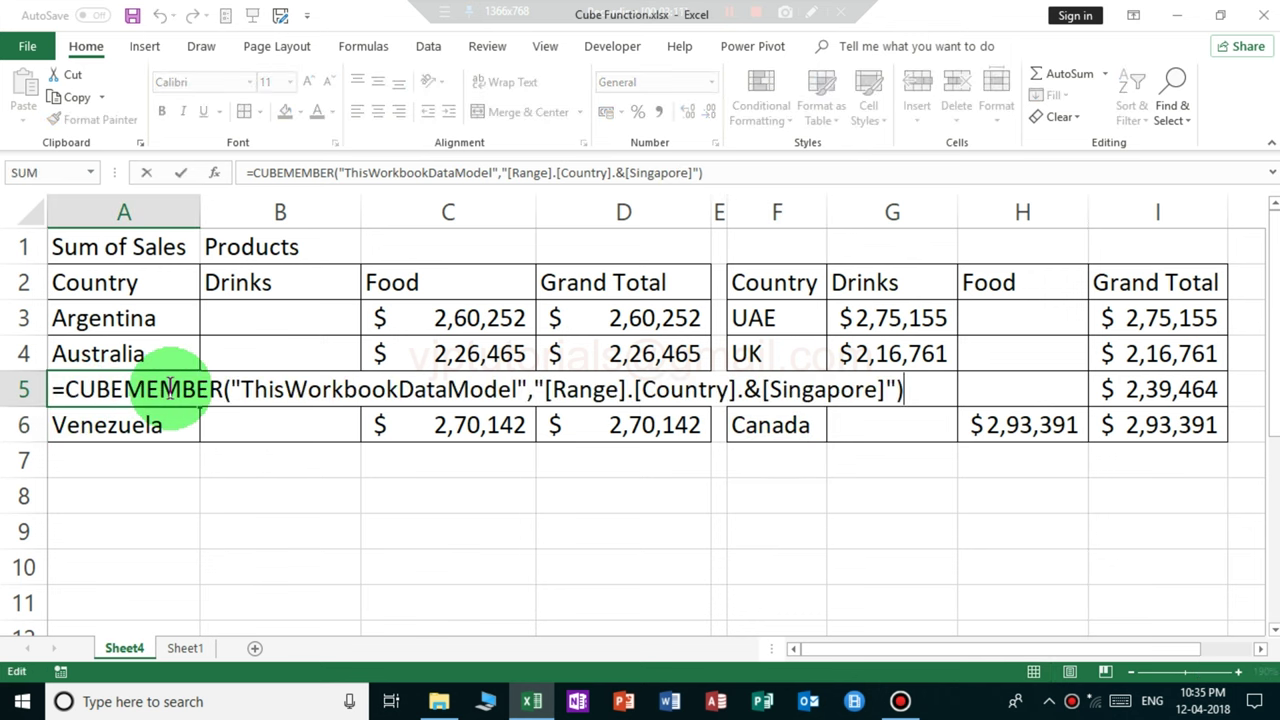
key(Escape)
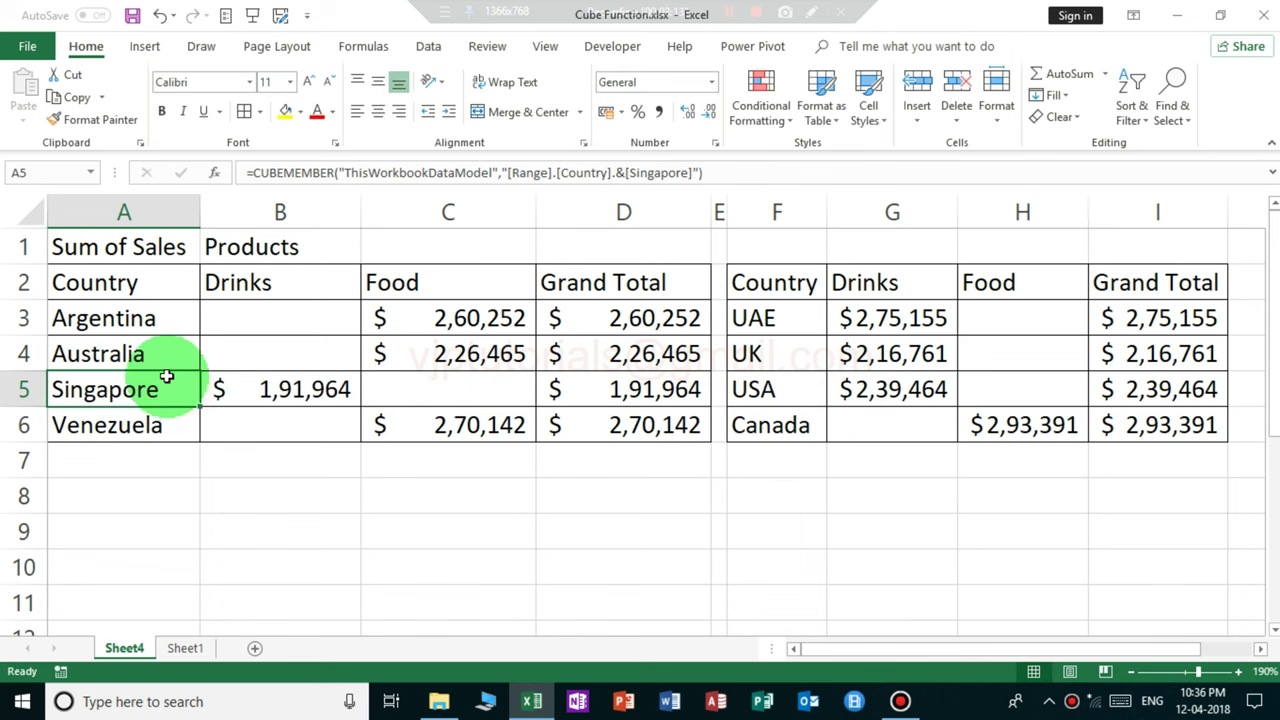
double_click(155, 353)
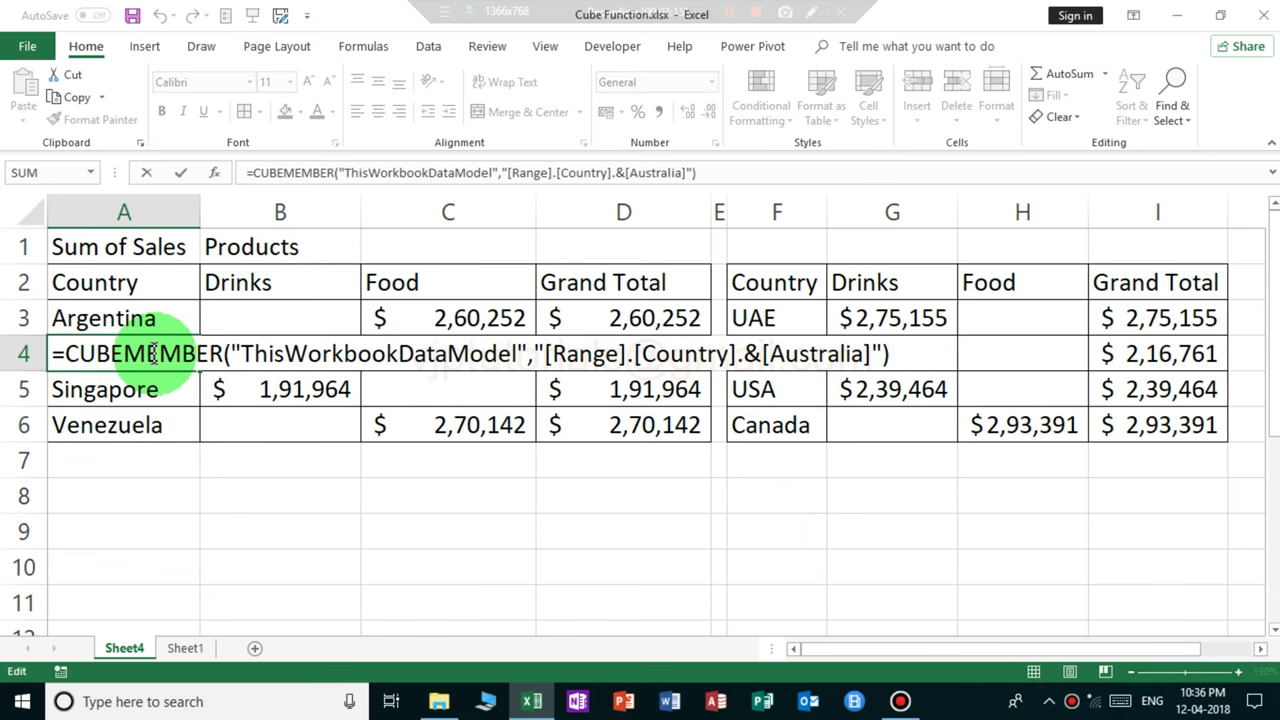
key(Escape)
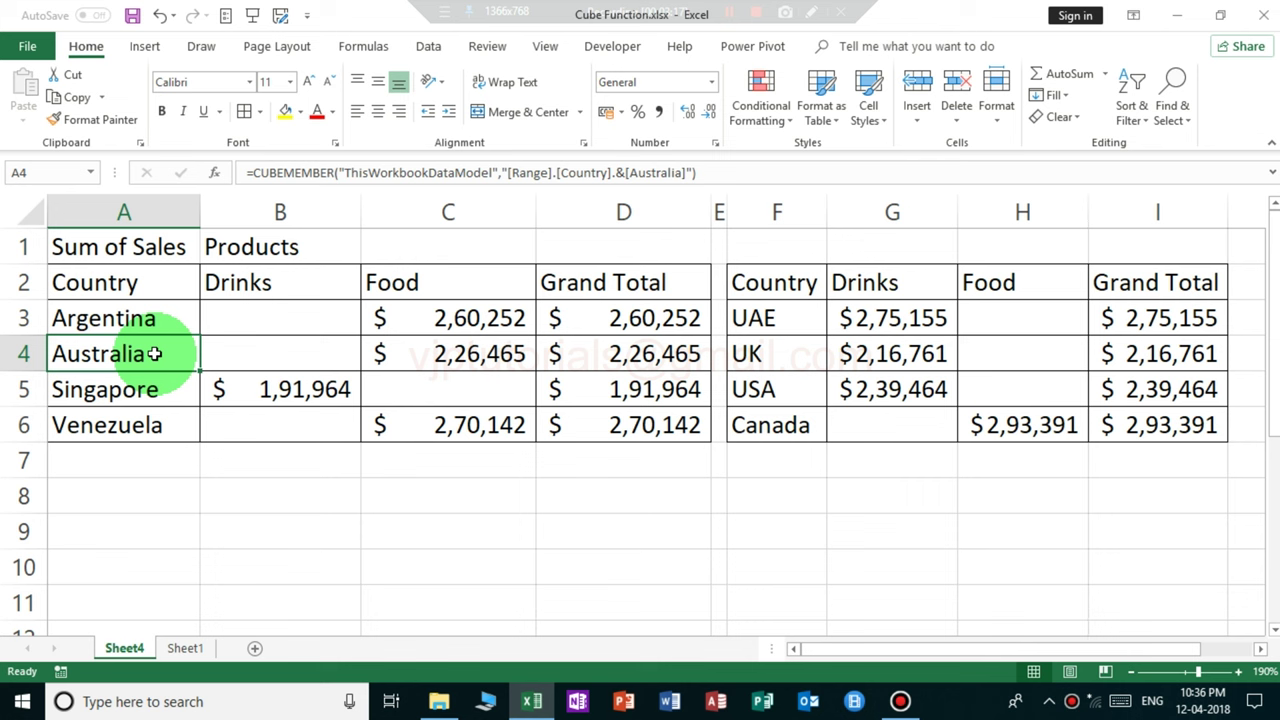